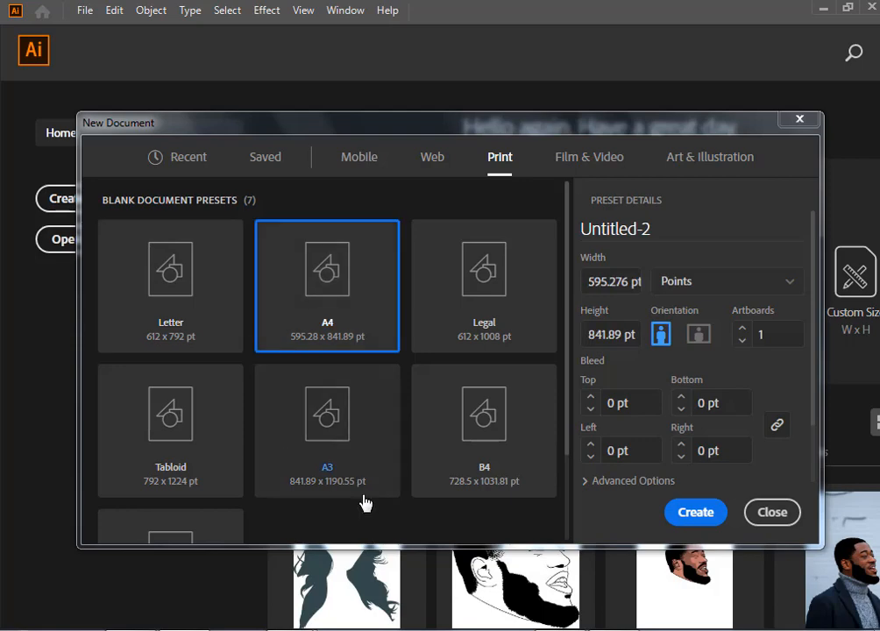
- Create a portrait A4 print document and set the stroke to none
click(697, 513)
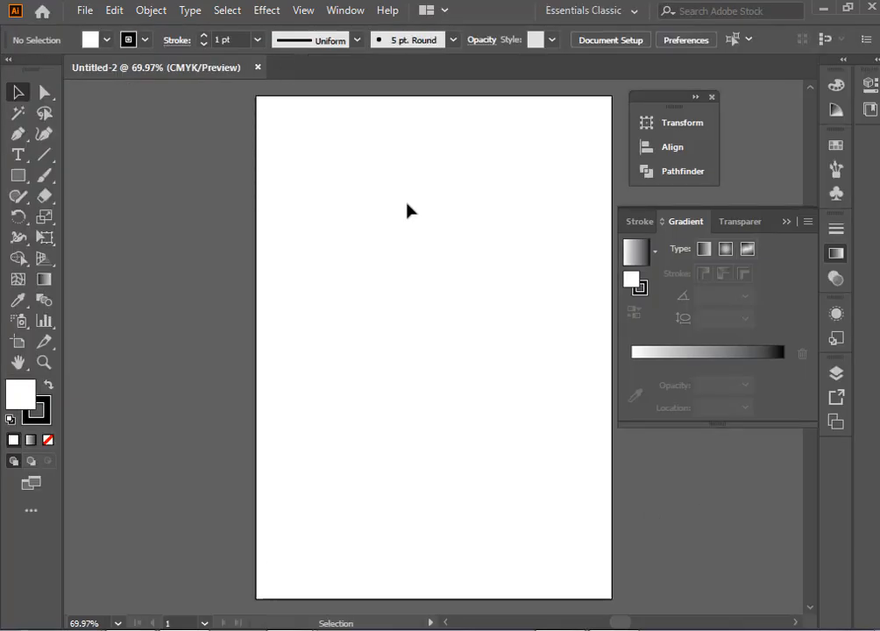
click(38, 409)
click(48, 440)
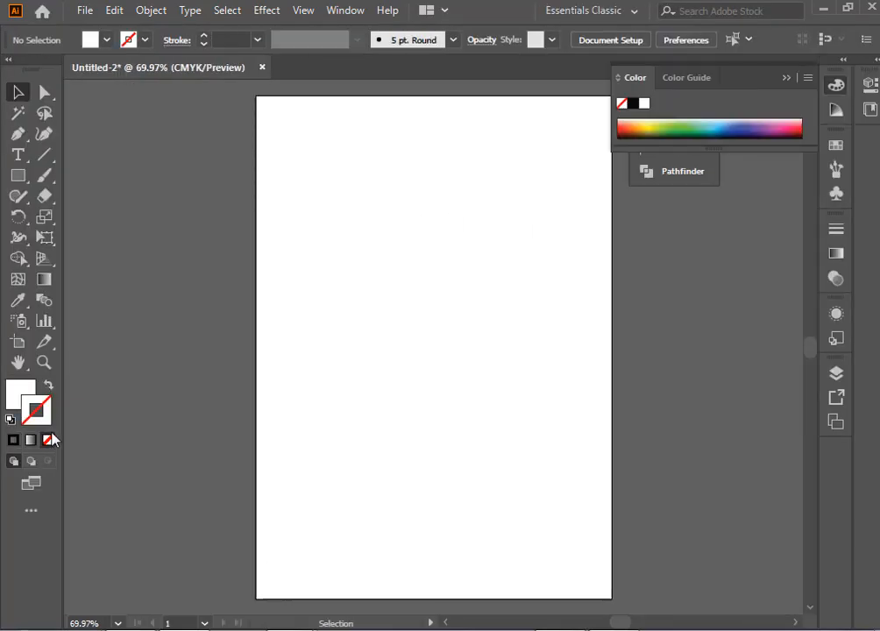
- Set the fill colour to a muted medium blue
double_click(14, 396)
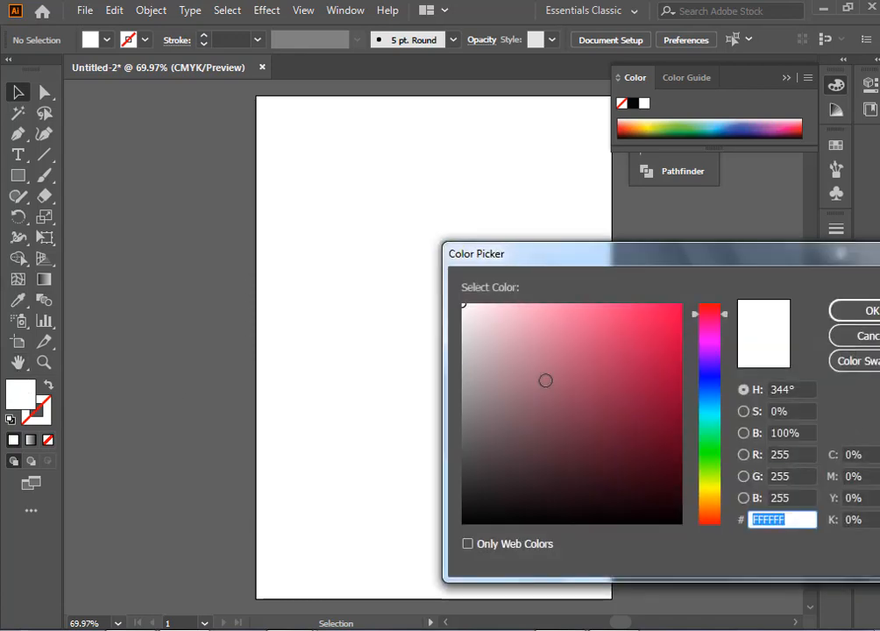
click(703, 385)
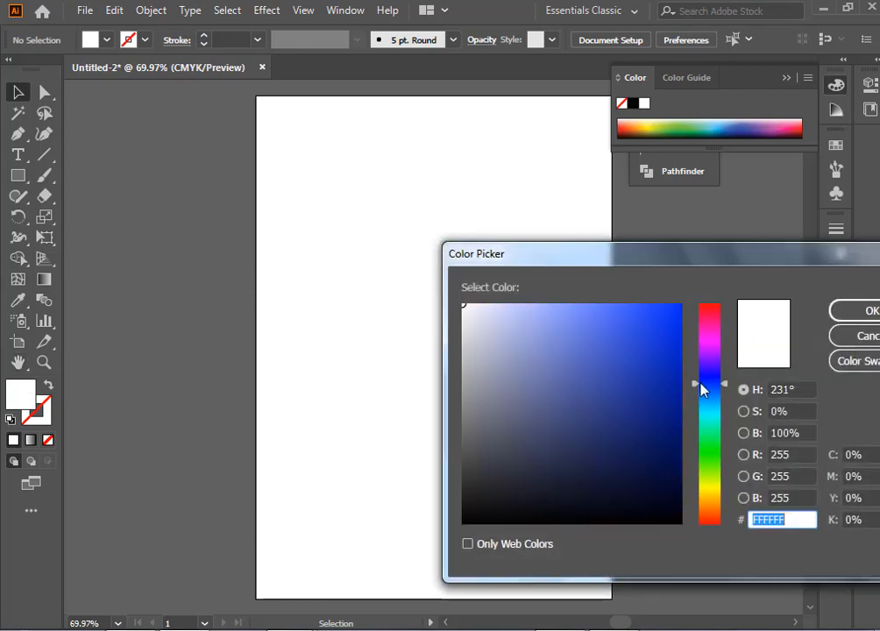
click(635, 326)
click(594, 310)
click(871, 311)
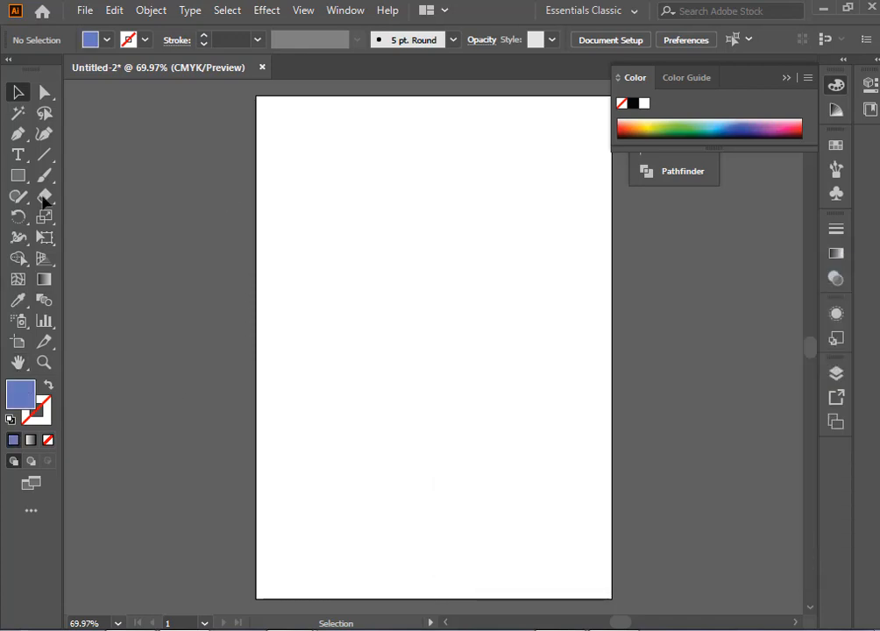
- Draw a rectangle covering the whole artboard and apply a freeform gradient to it
click(18, 175)
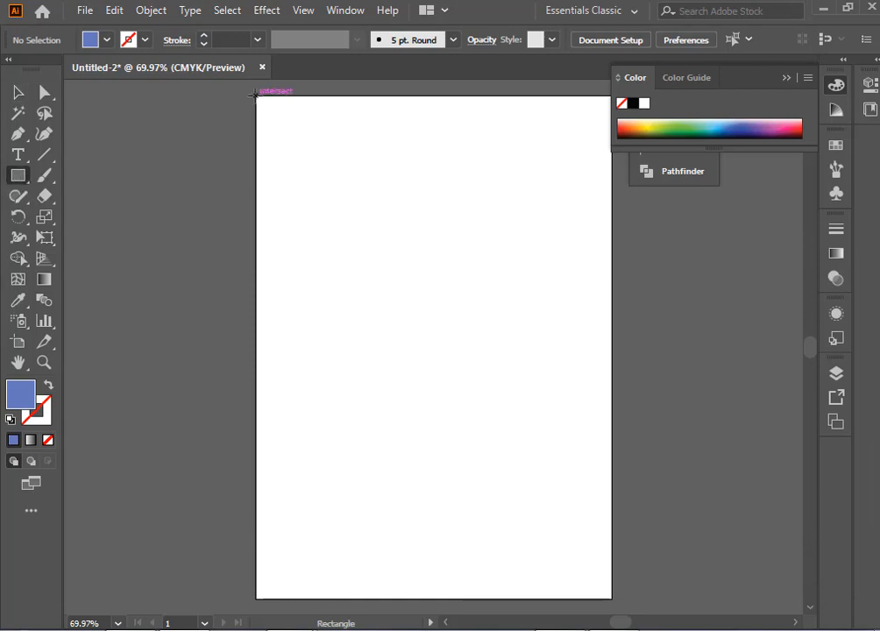
drag(255, 94, 611, 599)
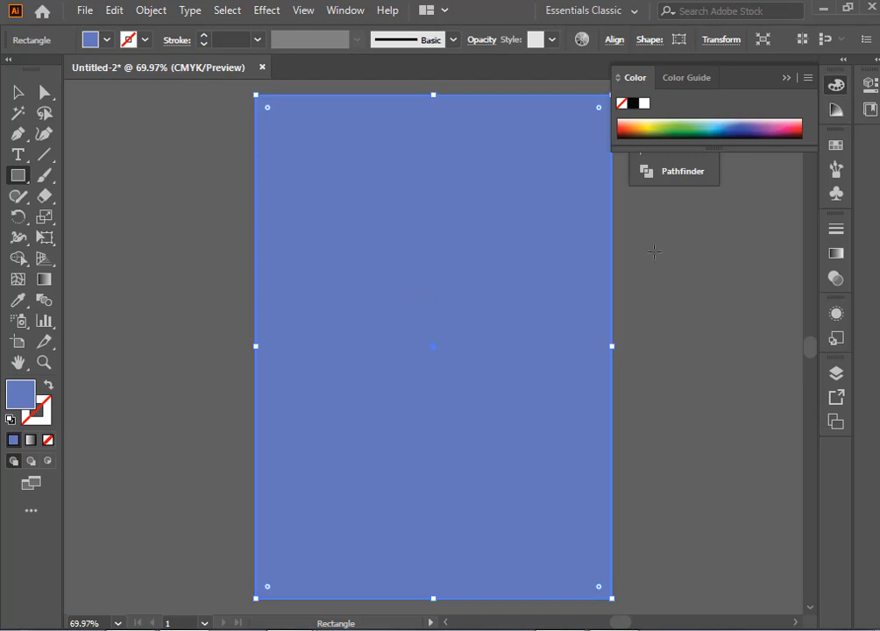
click(834, 256)
click(750, 250)
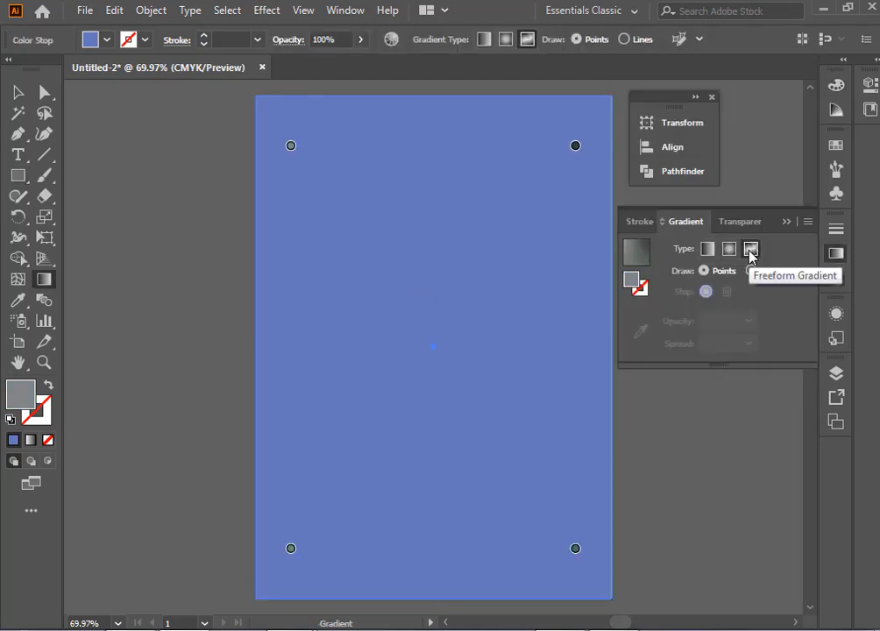
- Colour the gradient's upper-right stop dark blue and remove the upper-left stop by pulling it off the rectangle
click(575, 146)
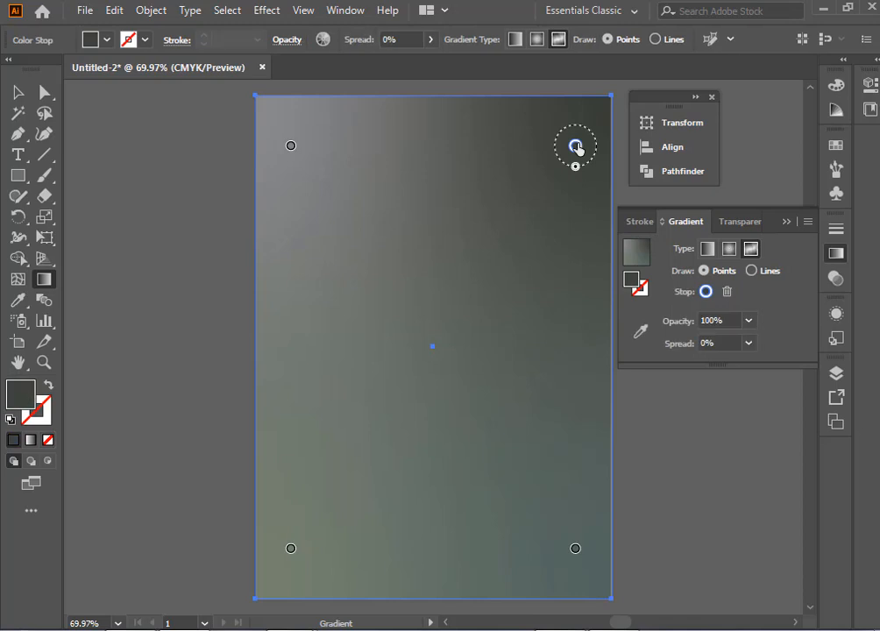
click(705, 292)
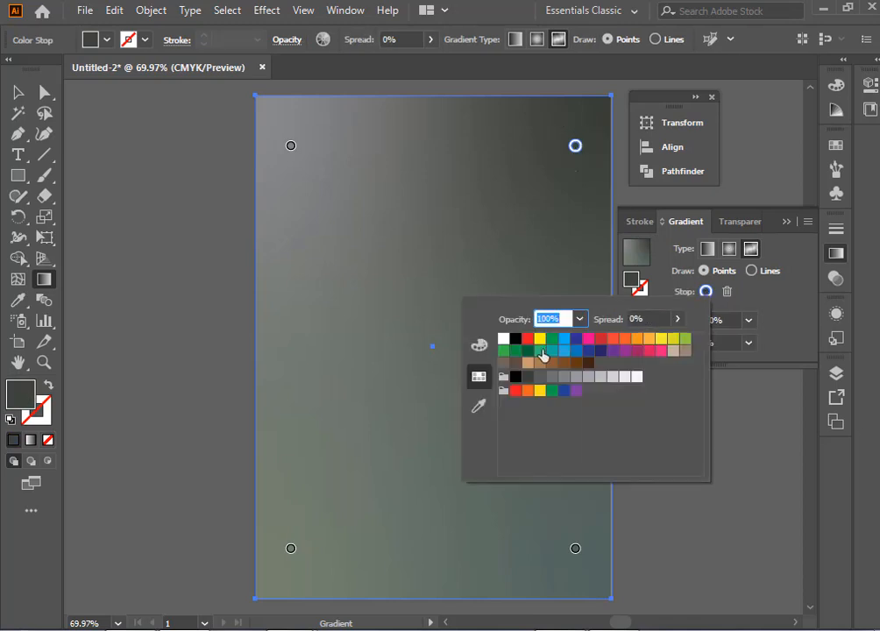
click(574, 339)
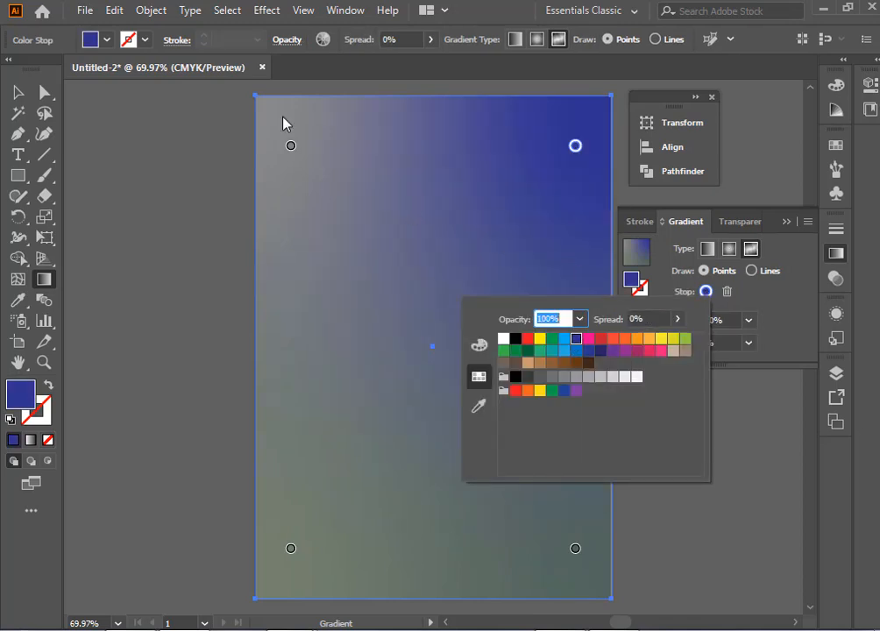
click(237, 92)
drag(292, 155, 252, 87)
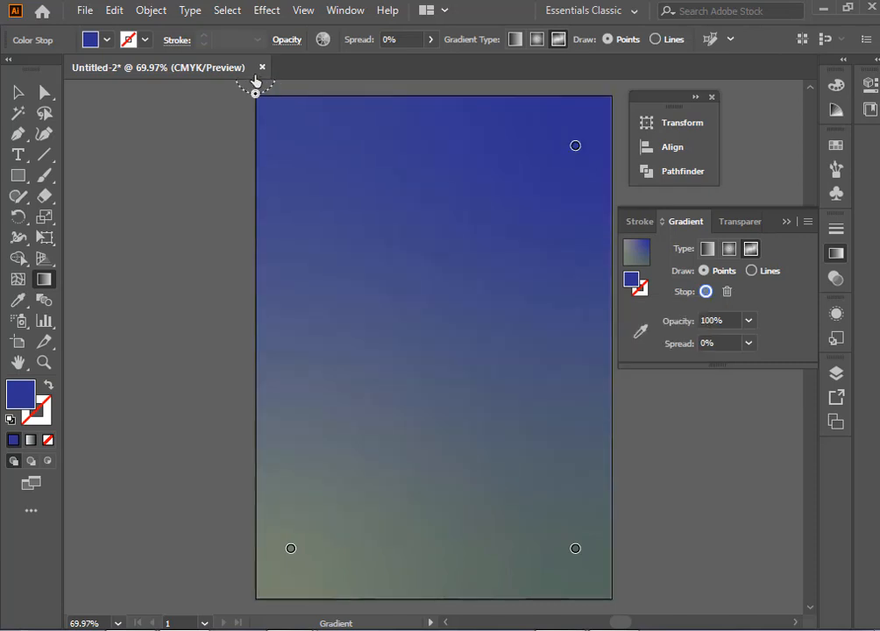
- Rearrange the two lower gradient stops so that only one remains, placed slightly below the rectangle's centre
drag(291, 553, 452, 419)
drag(586, 560, 442, 596)
click(445, 368)
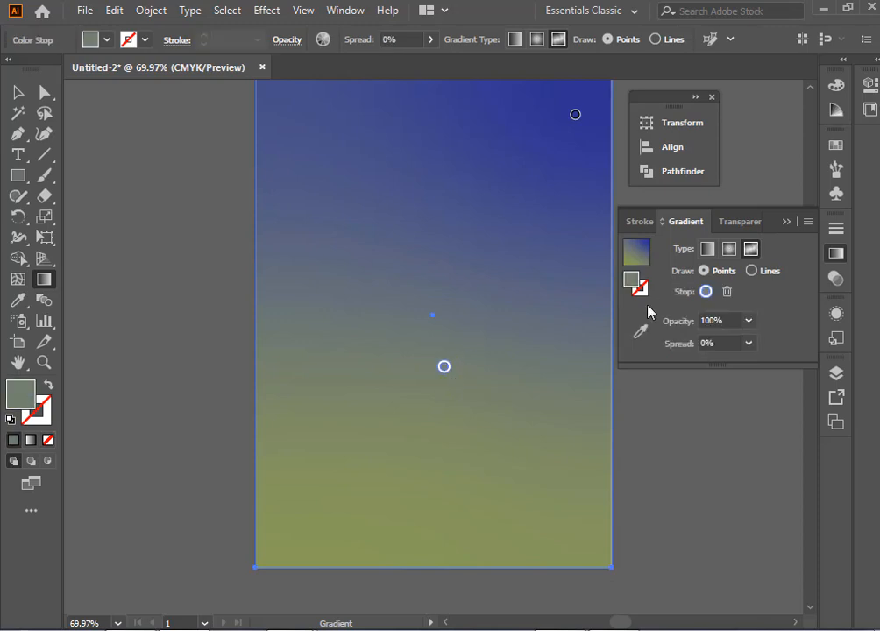
- Recolour the central gradient stop to a light blue of about 30% cyan with no magenta, yellow or black
double_click(706, 292)
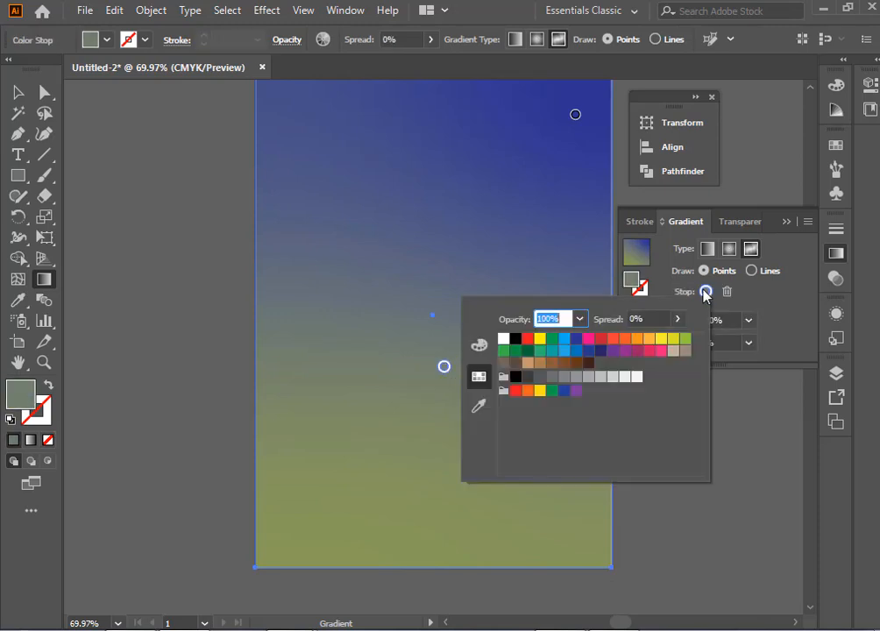
click(503, 339)
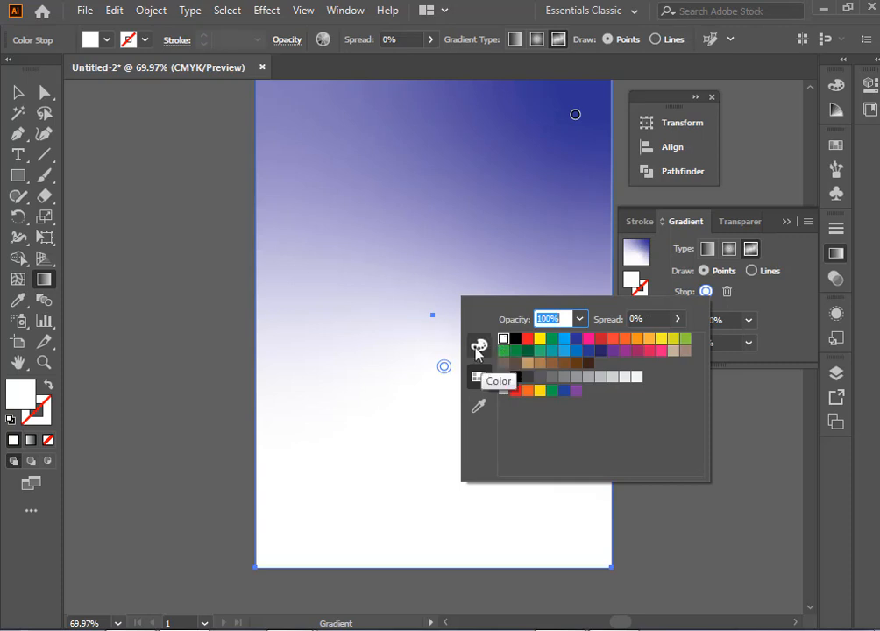
click(479, 345)
drag(560, 352, 585, 355)
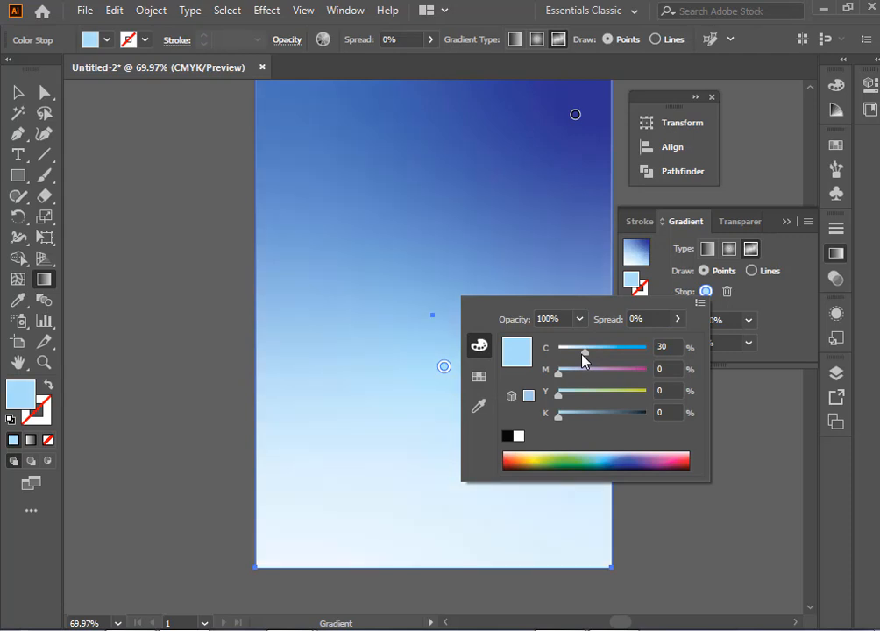
- Move the dark blue stop to the rectangle's top centre and the light blue stop up to near its middle
click(574, 114)
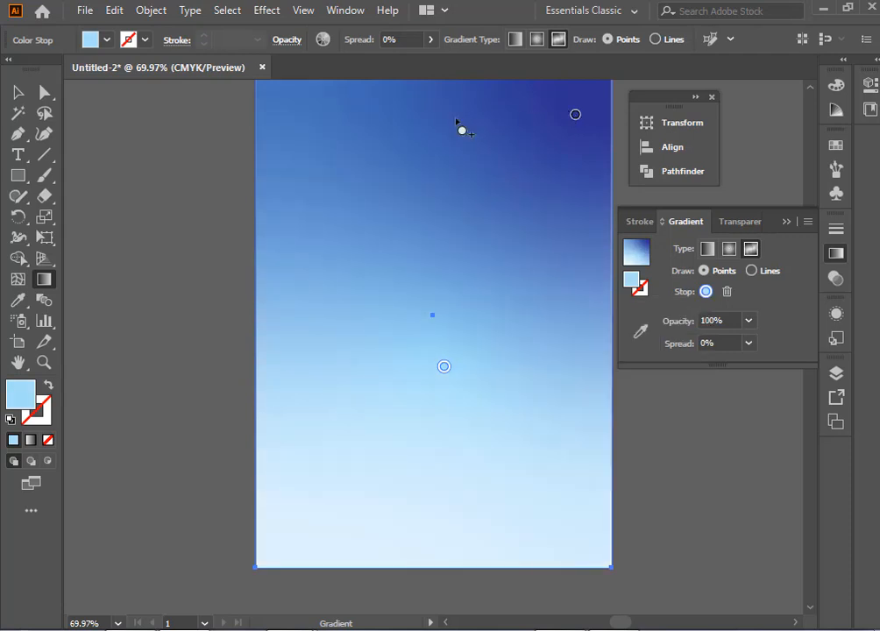
drag(576, 116, 440, 131)
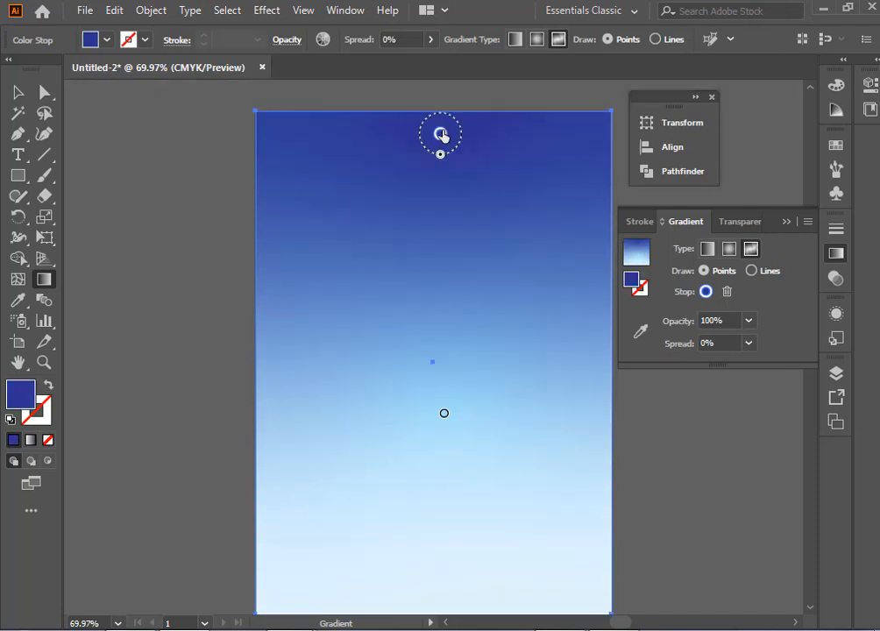
mouse_move(448, 392)
mouse_down()
mouse_move(442, 373)
mouse_move(437, 380)
mouse_up()
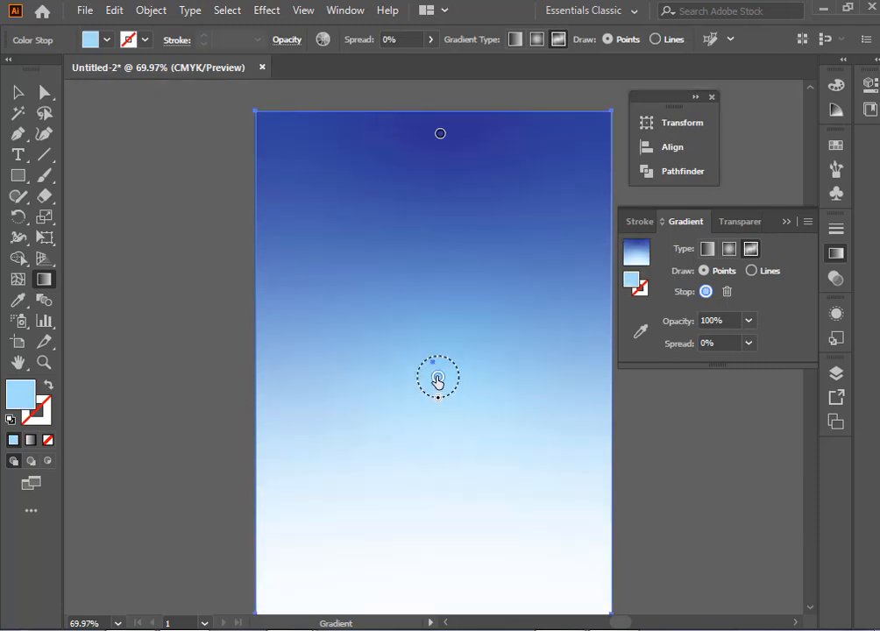
- Lock the sky background layer and add a new layer above it
click(836, 374)
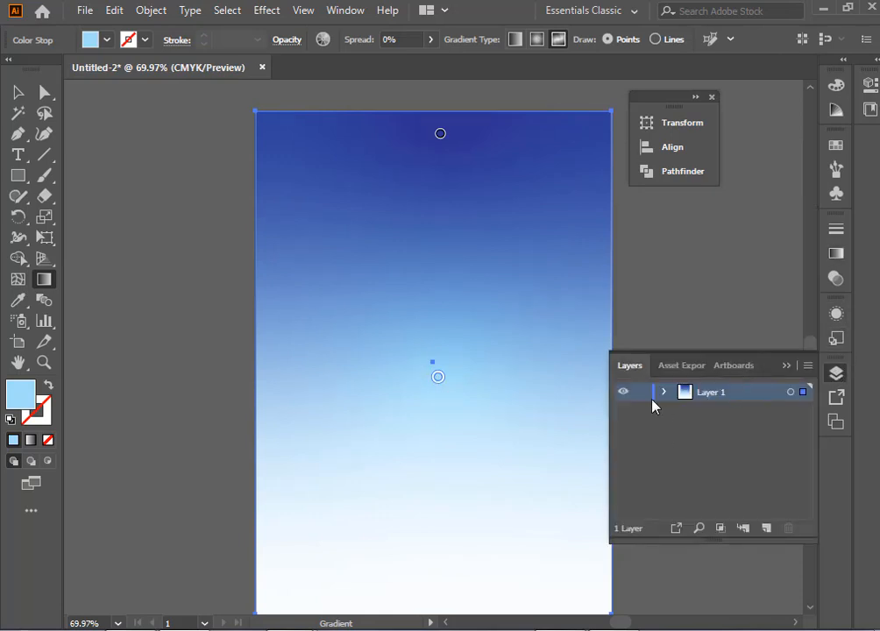
click(645, 393)
key(ctrl+minus)
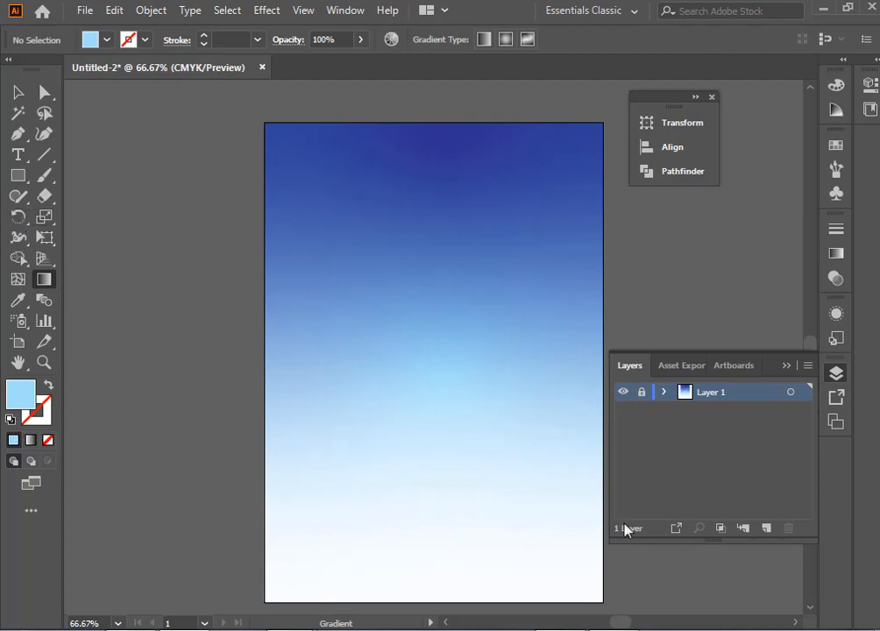
click(766, 528)
- Set the fill colour to a dark orange-brown for the mountain
double_click(17, 392)
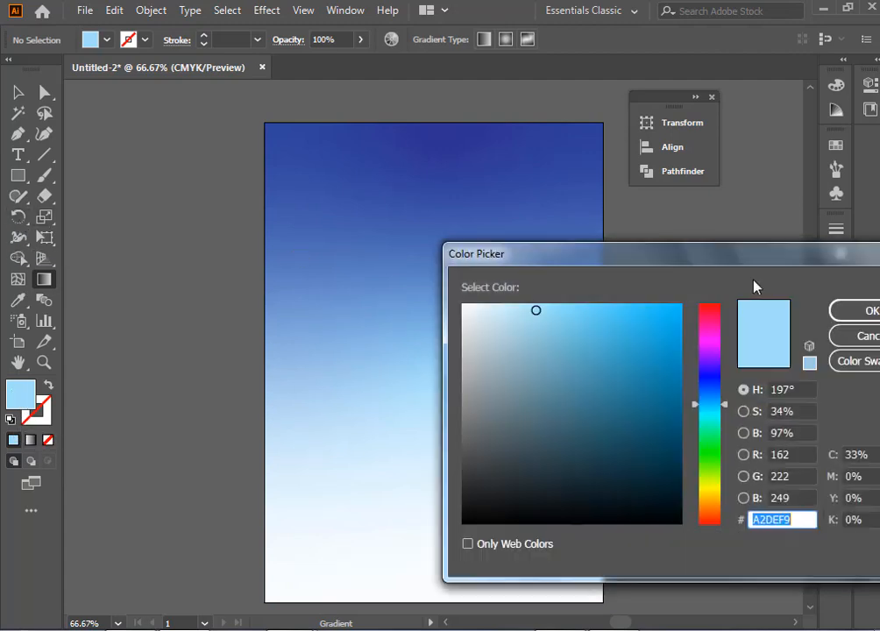
click(711, 510)
click(640, 430)
click(629, 399)
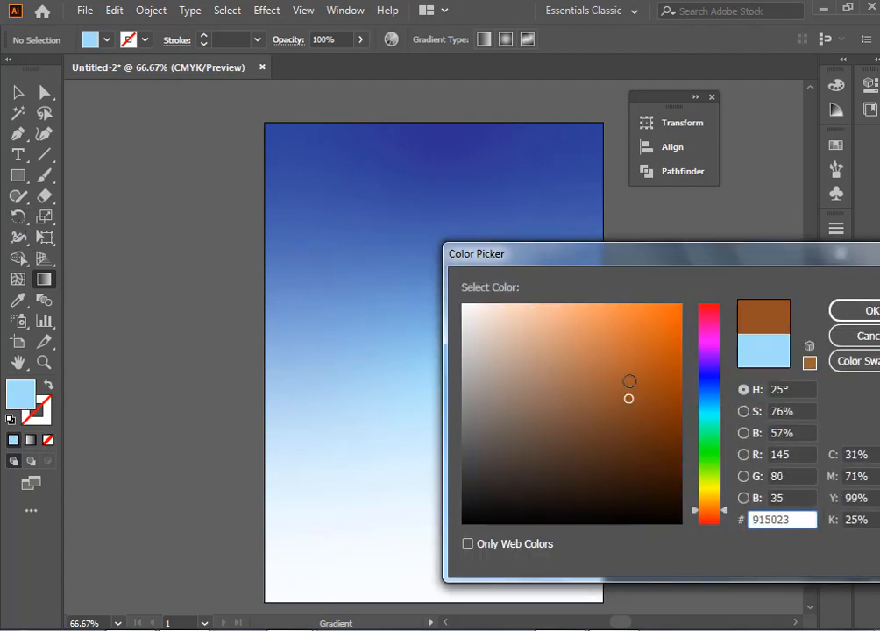
click(639, 430)
click(837, 310)
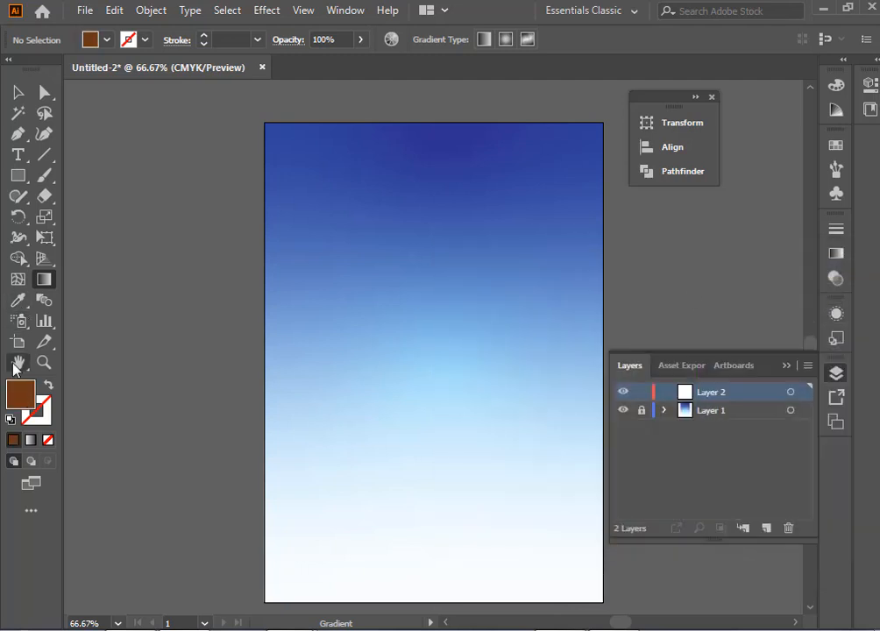
- With the Pen tool, draw the mountain's jagged left slope from the artboard's lower-left corner up to a peak right of centre
click(18, 134)
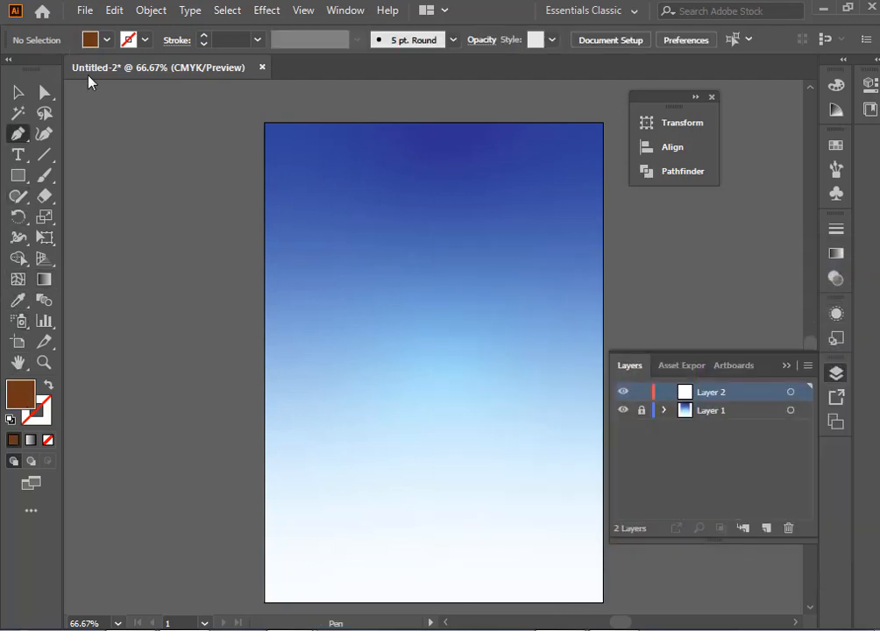
click(265, 603)
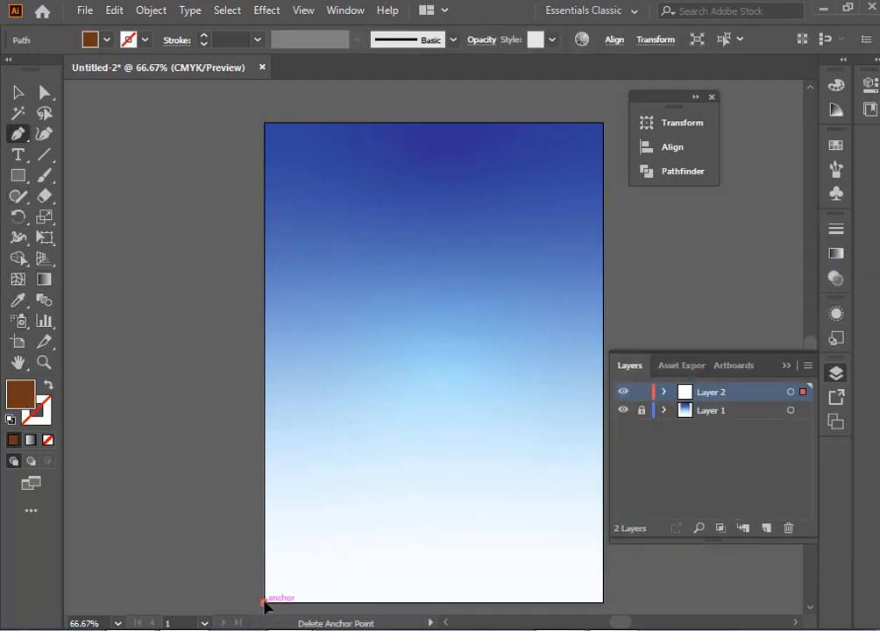
click(264, 412)
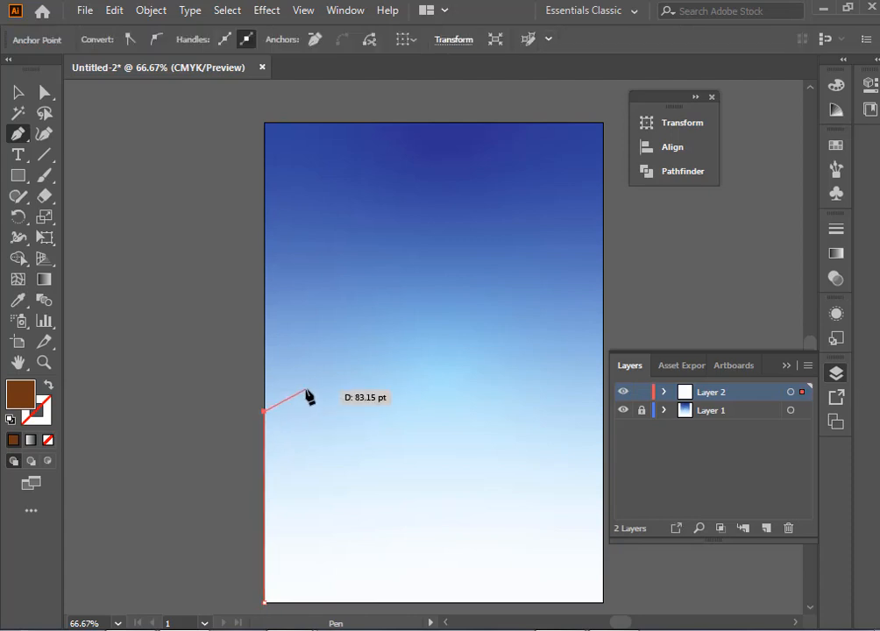
click(305, 388)
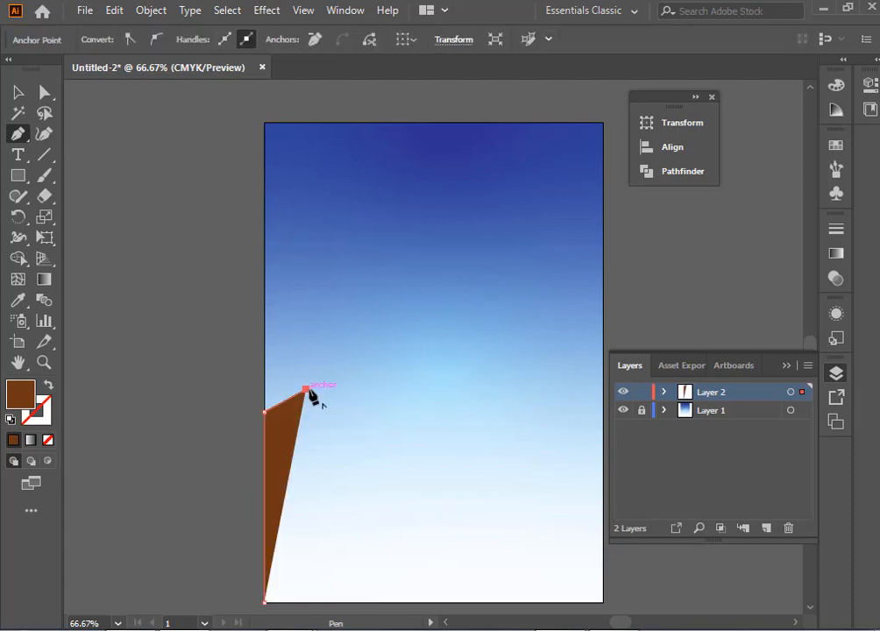
click(346, 352)
click(360, 345)
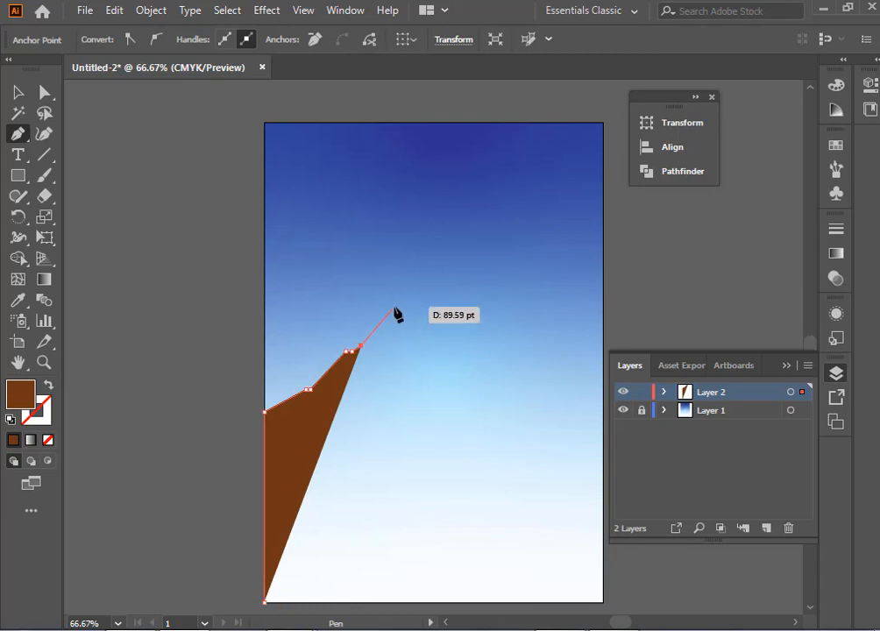
click(411, 305)
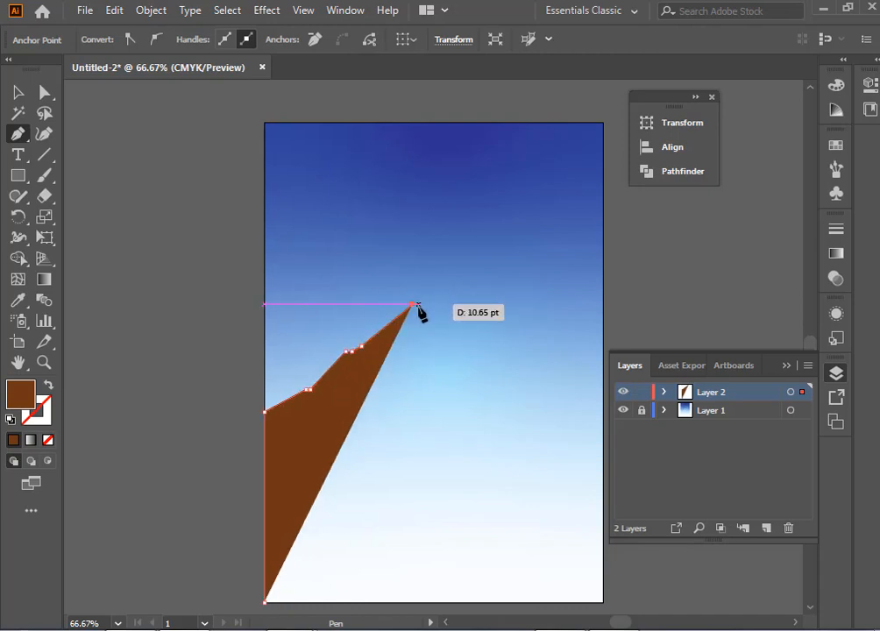
click(454, 284)
- Continue the mountain outline down a jagged right slope to the artboard's right edge and its lower-right corner, ending the path
click(490, 355)
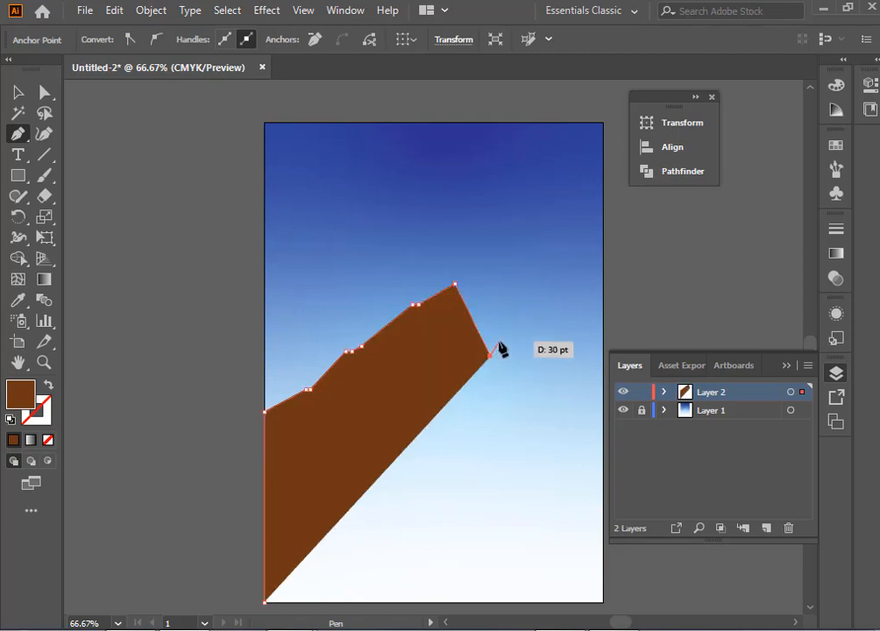
click(497, 350)
click(528, 399)
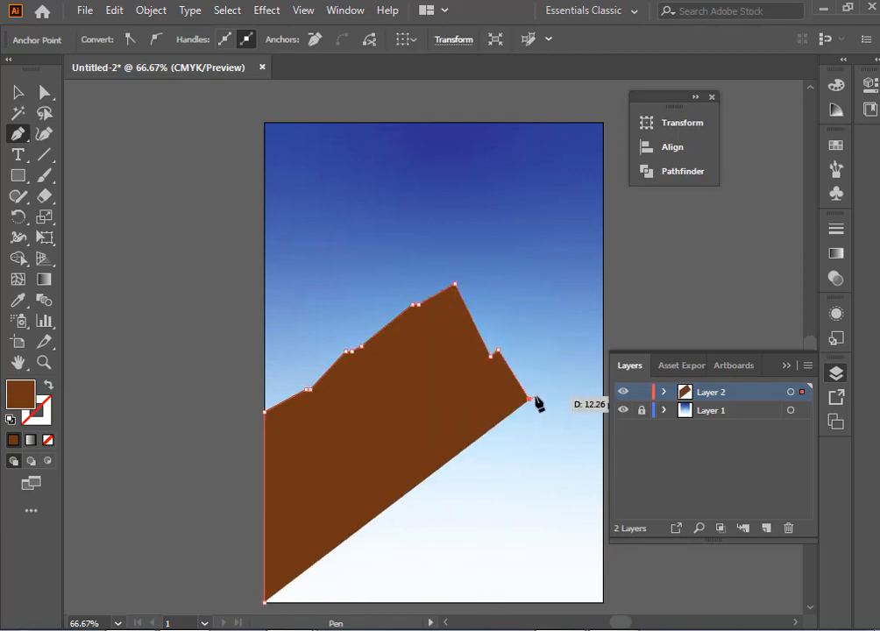
click(536, 397)
click(566, 428)
click(576, 426)
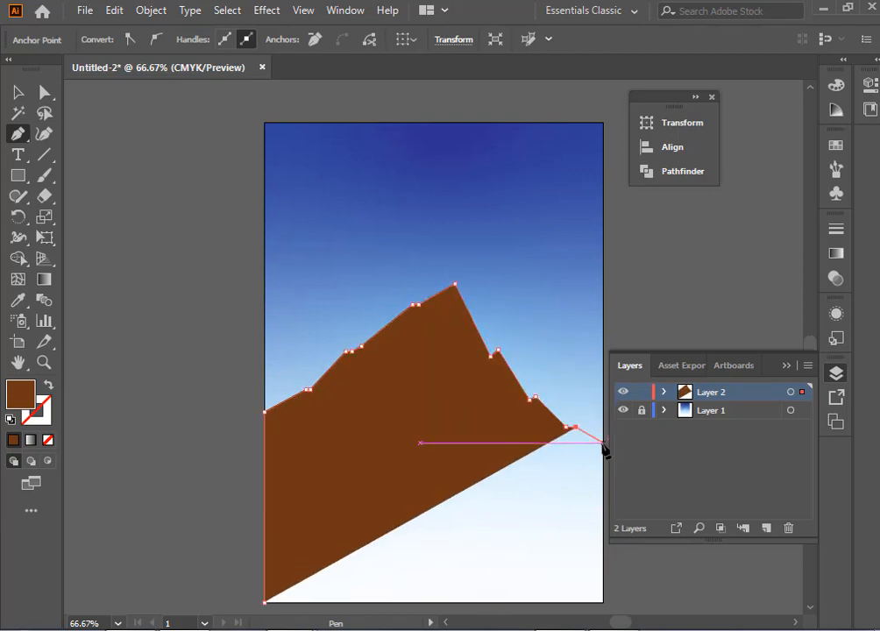
click(603, 443)
click(603, 602)
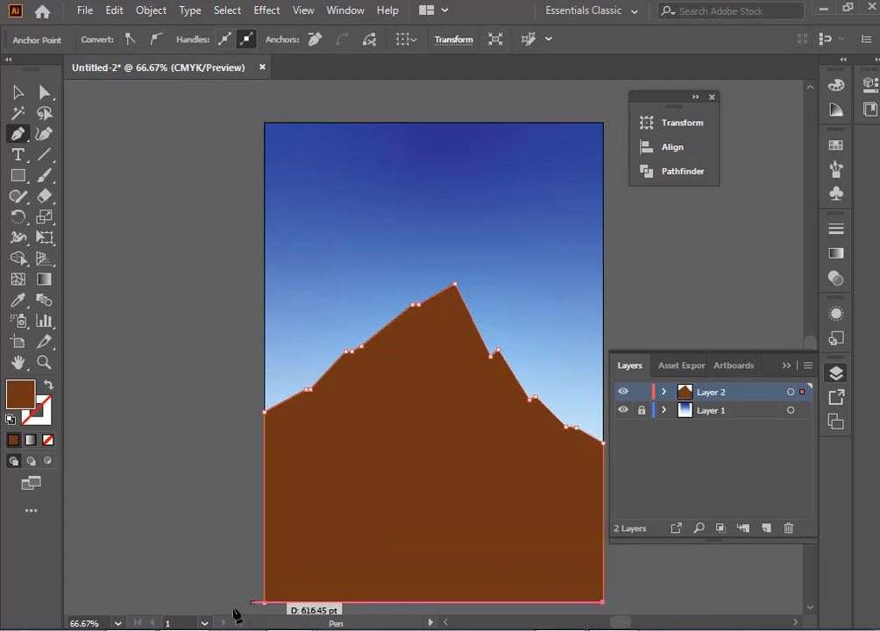
click(17, 91)
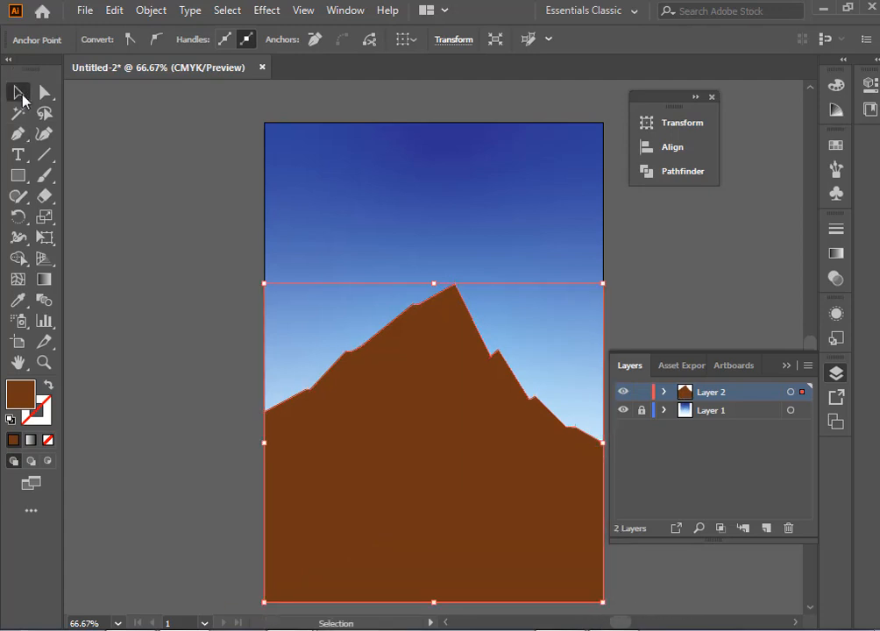
- Deselect the mountain, lock its layer and add a new layer above it
click(150, 350)
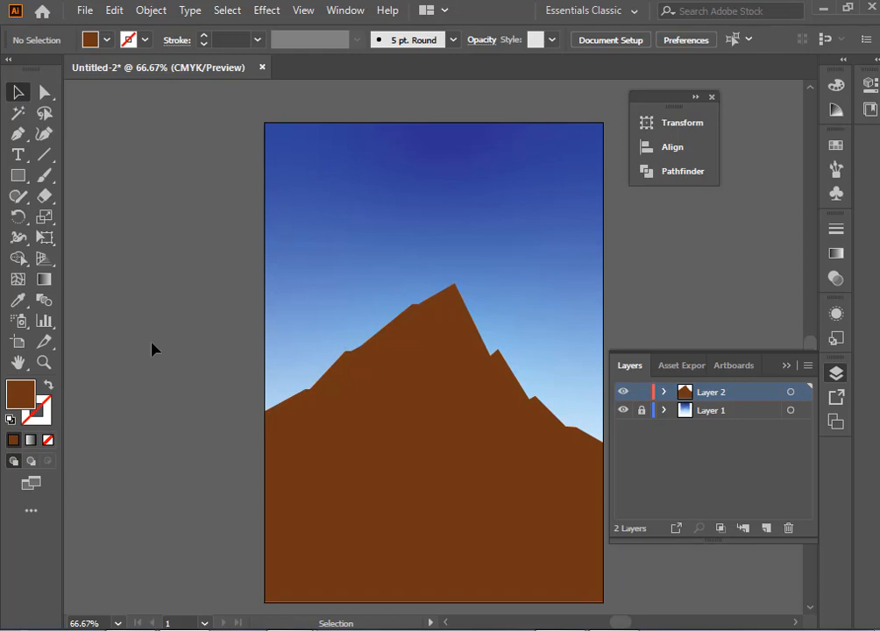
key(ctrl+minus)
key(ctrl+minus)
key(ctrl+minus)
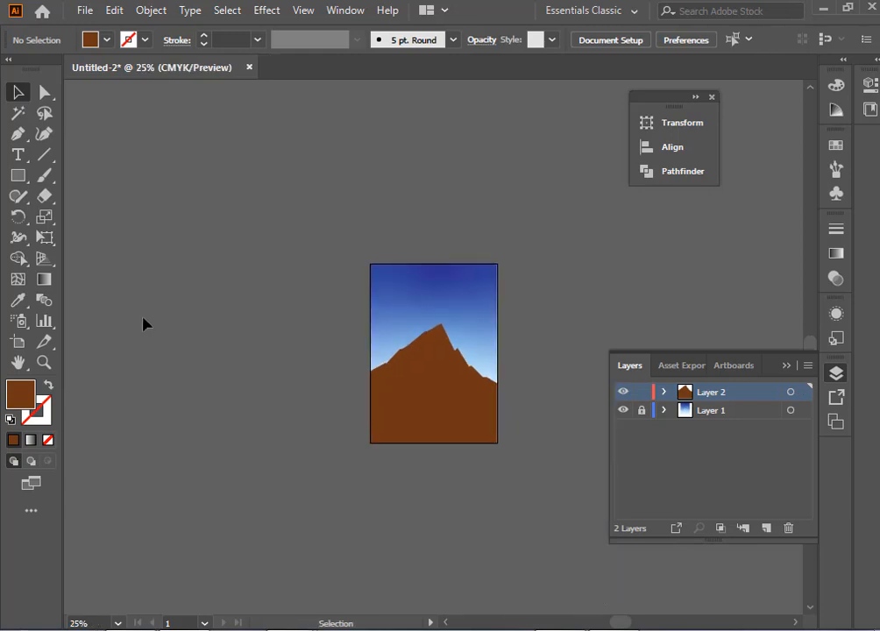
mouse_move(560, 629)
click(766, 528)
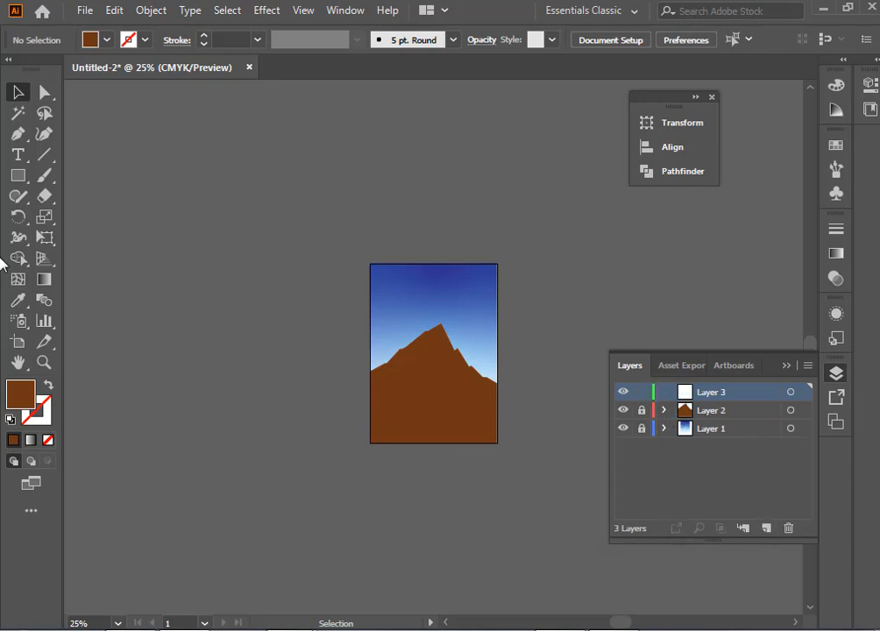
- With the Pen tool, start a facet on the mountain's left slope with a vertical edge running down from the lower notch
click(17, 133)
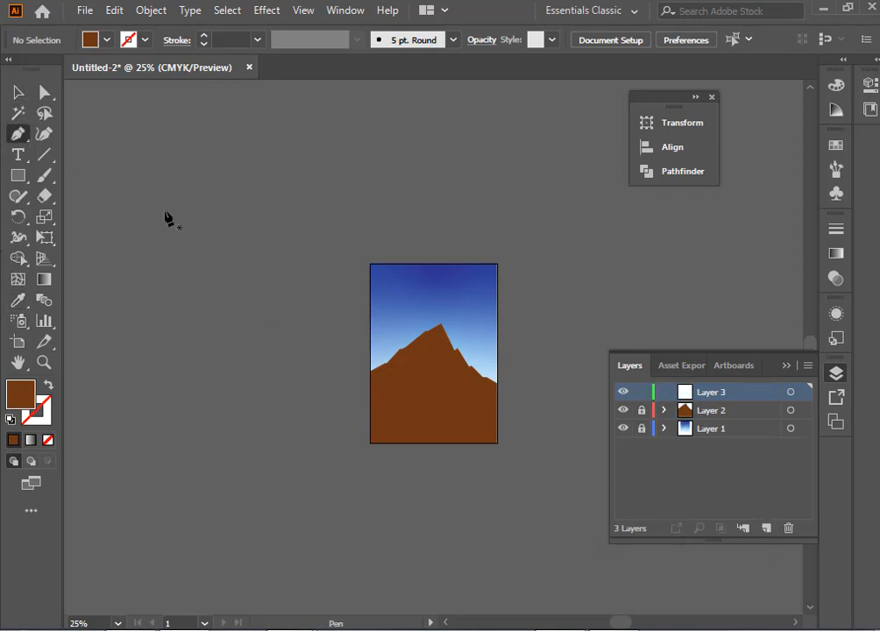
click(388, 362)
click(388, 391)
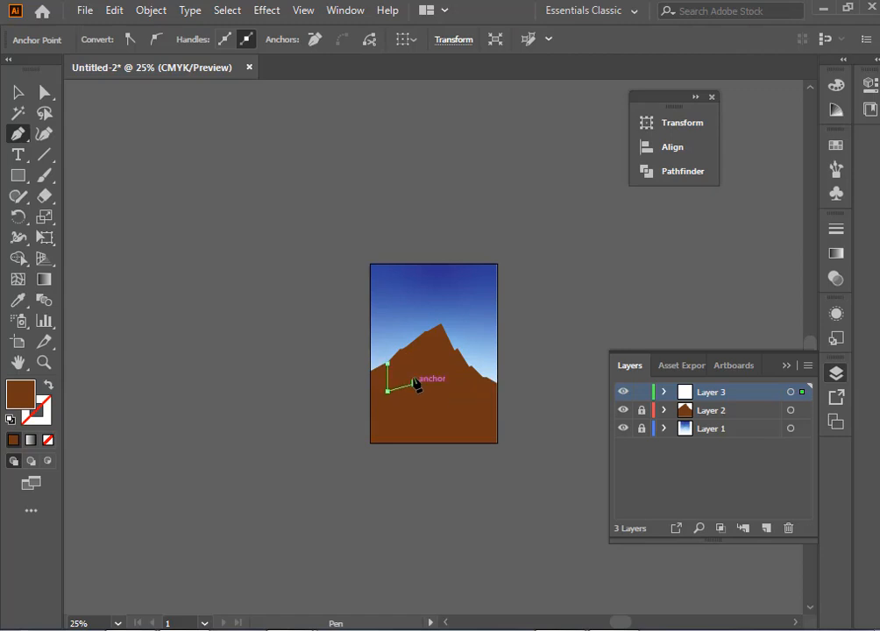
click(415, 383)
click(415, 339)
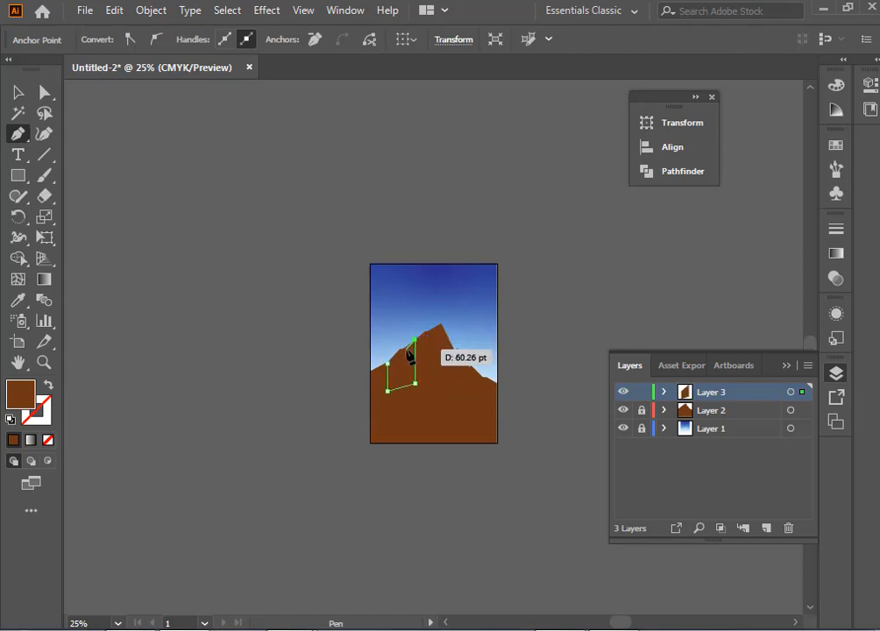
click(403, 349)
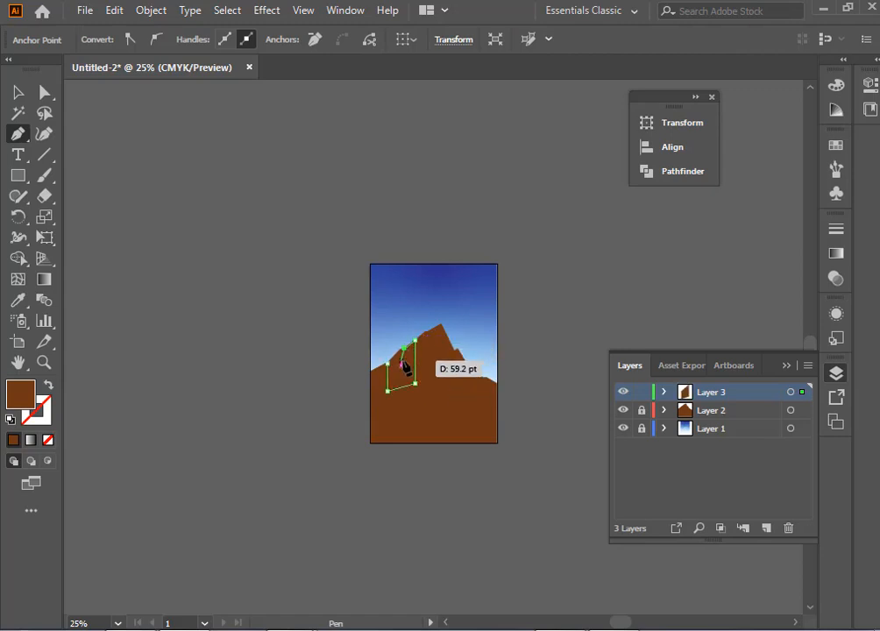
key(ctrl+z)
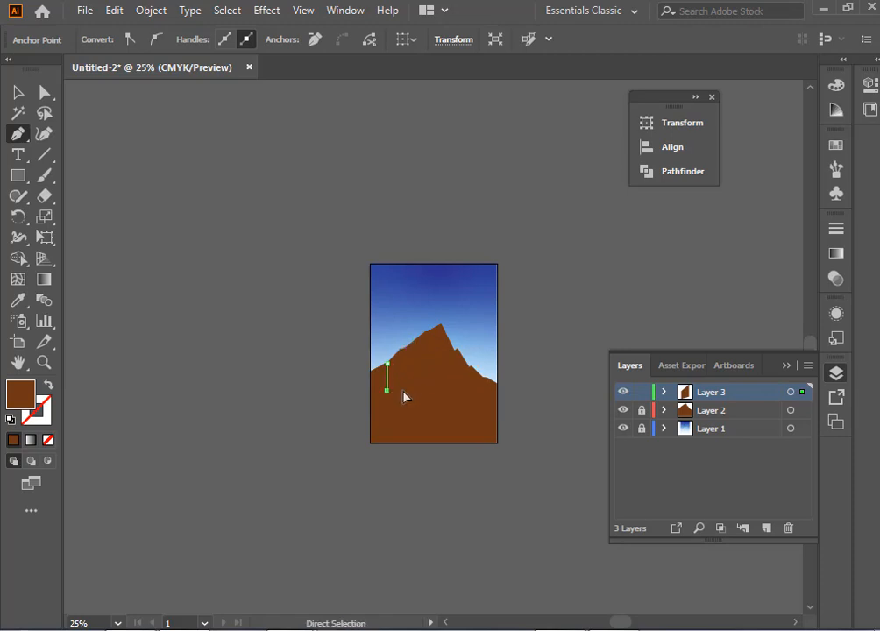
- Complete the facet as a narrow four-sided shape reaching up to the slope's next ledge, and fill it with a linear gradient
click(402, 388)
click(401, 350)
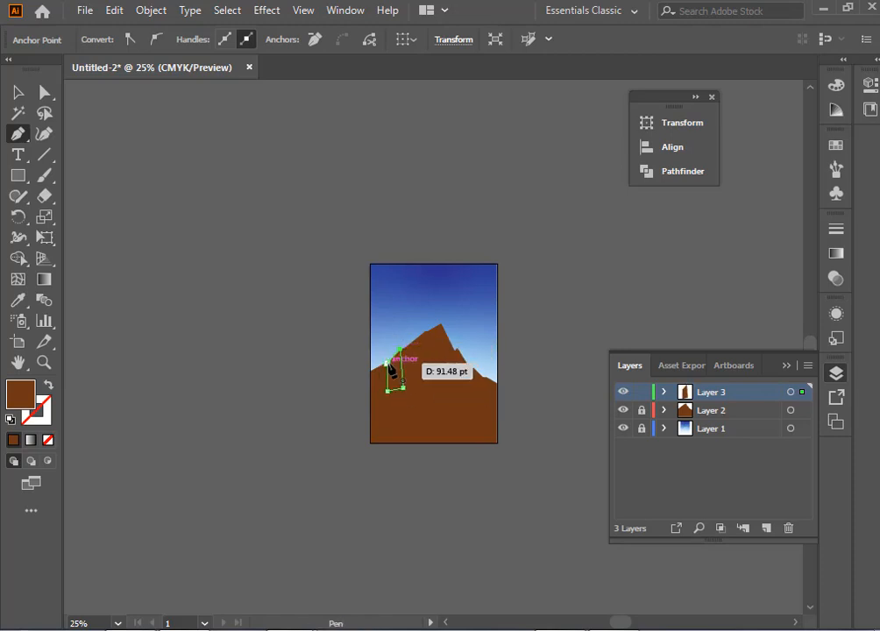
click(831, 260)
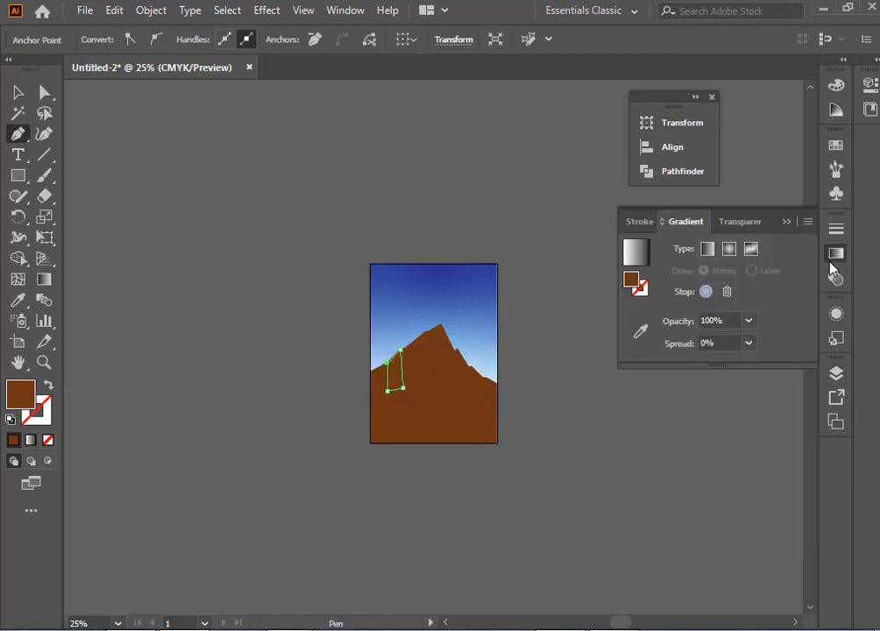
click(706, 250)
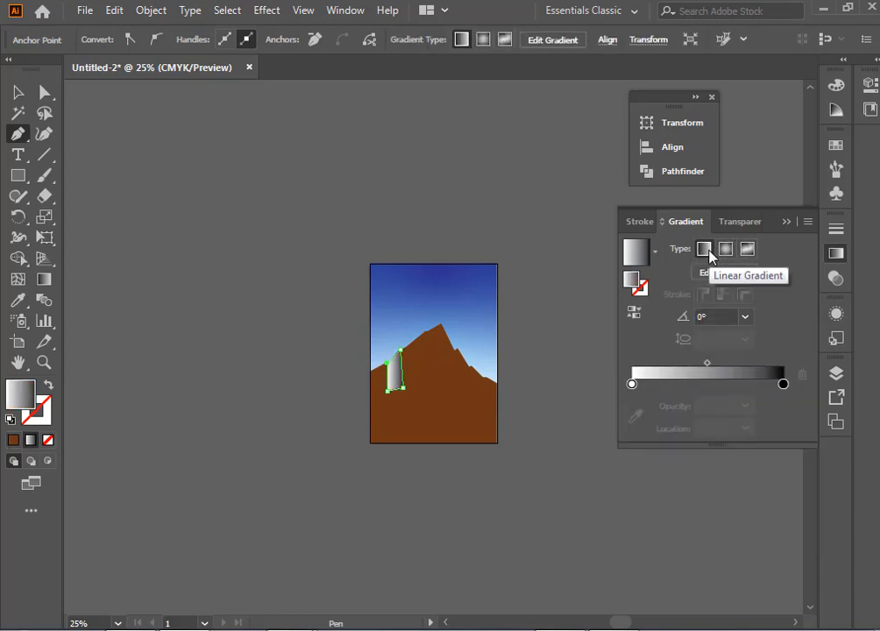
- Redirect the facet's gradient to run downward at about -77.8°, from above its upper edge to just below its base
click(42, 281)
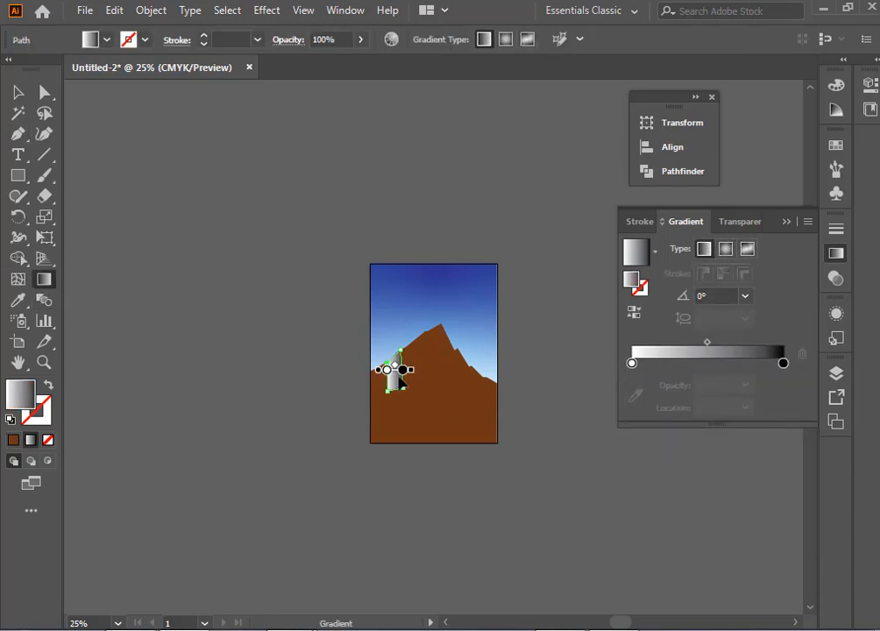
key(ctrl+equal)
key(ctrl+equal)
key(ctrl+equal)
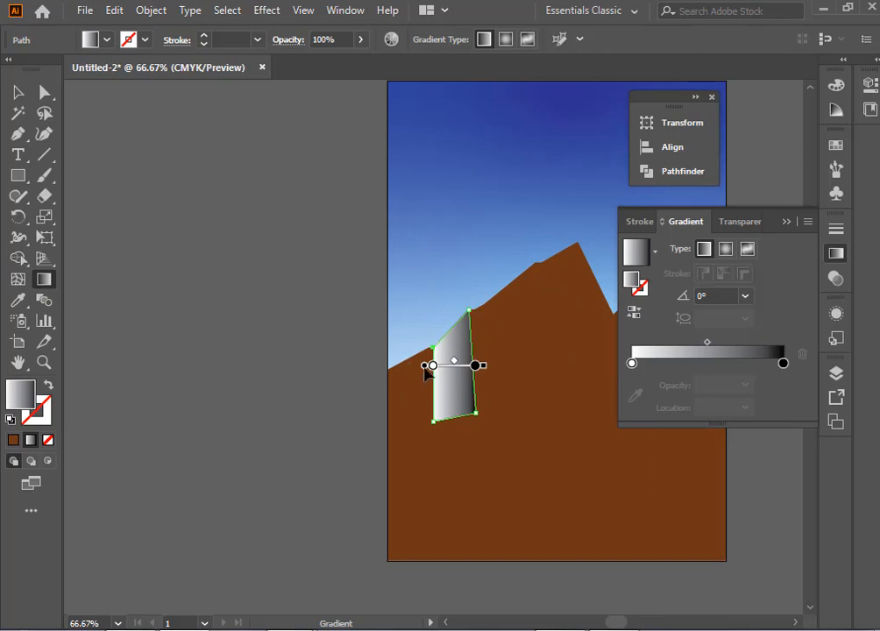
mouse_move(426, 372)
mouse_down()
mouse_move(445, 331)
mouse_move(432, 335)
mouse_up()
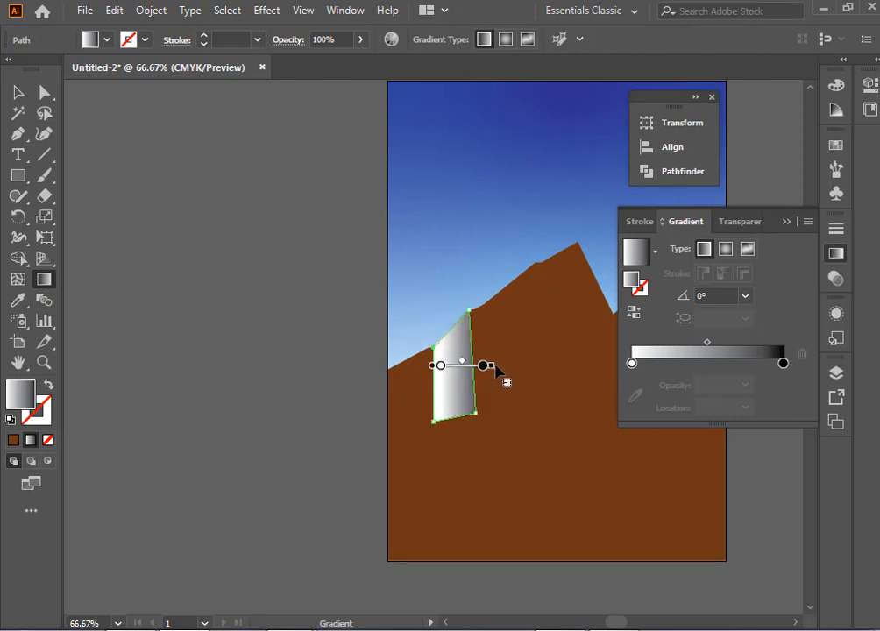
mouse_move(497, 371)
mouse_down()
mouse_move(495, 410)
mouse_move(467, 463)
mouse_move(465, 416)
mouse_up()
click(462, 404)
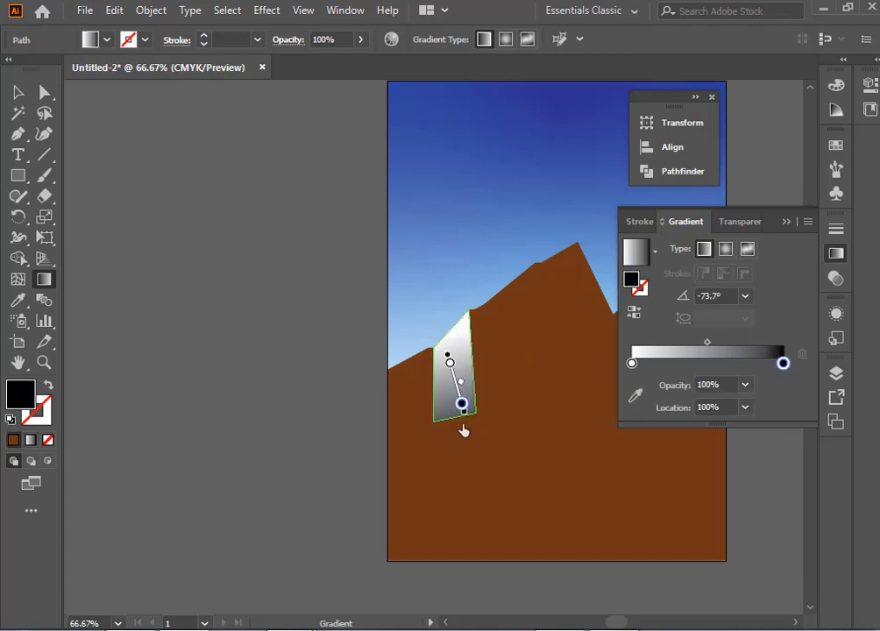
click(448, 358)
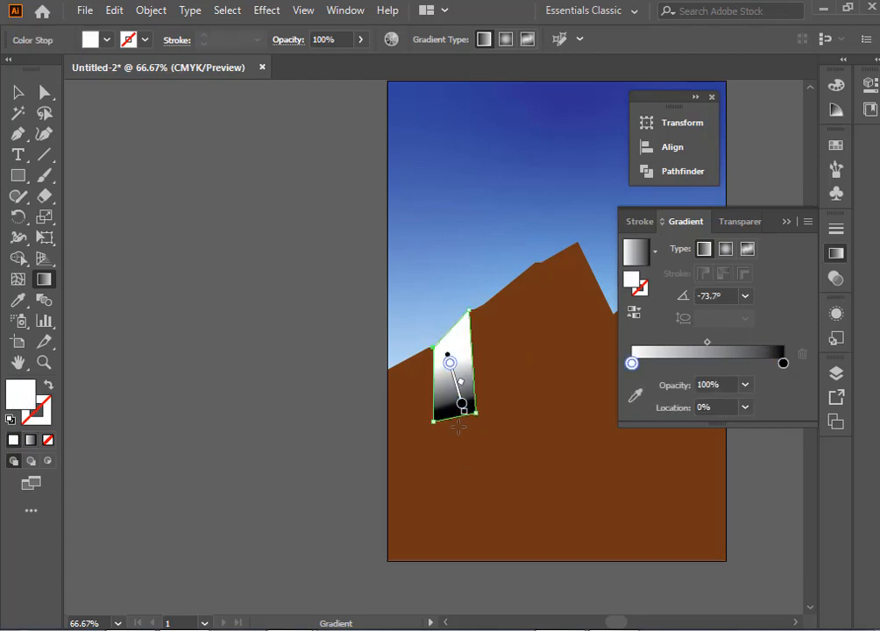
key(ctrl+plus)
key(ctrl+plus)
drag(451, 277, 506, 544)
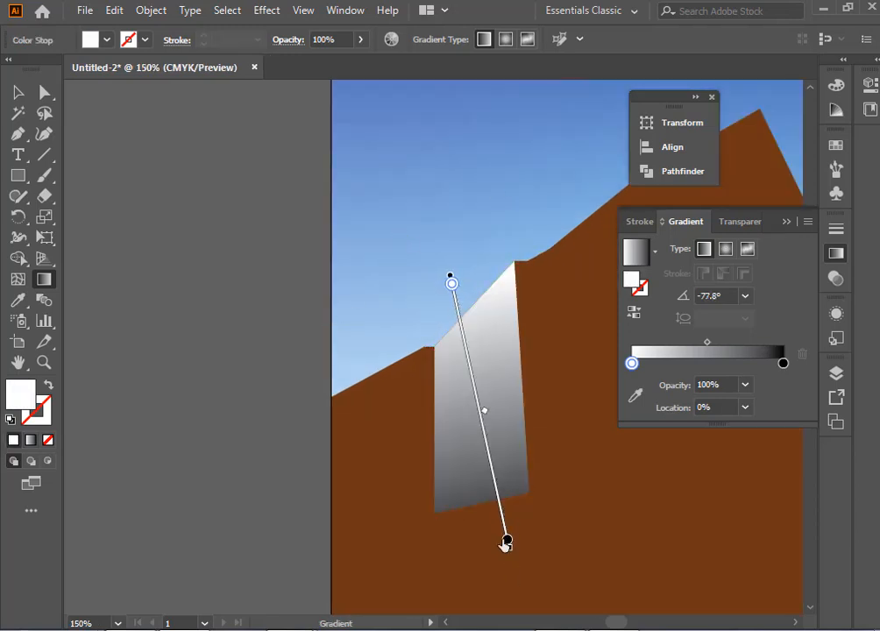
- Set the gradient's end stop to the mountain's brown by sampling it from the artwork
click(783, 363)
double_click(784, 364)
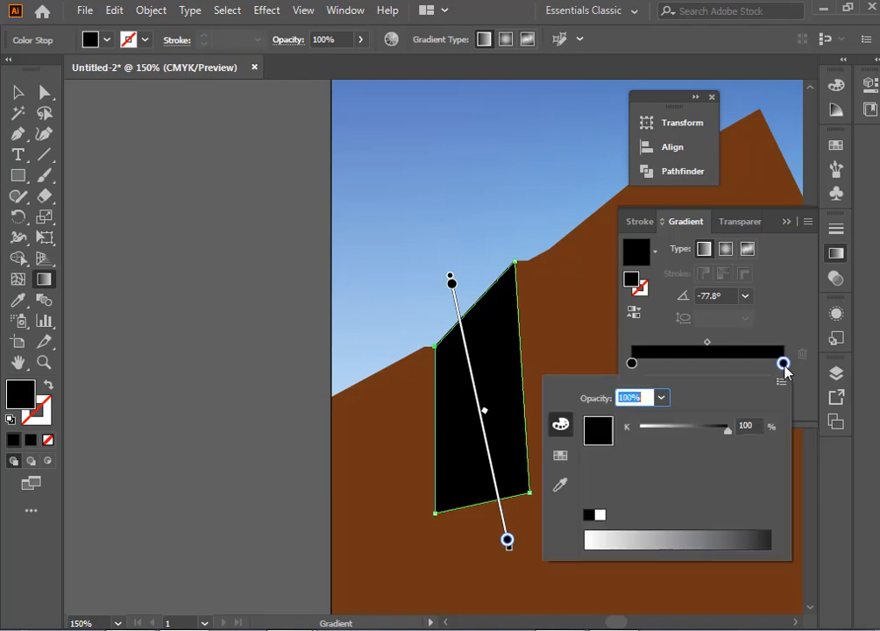
click(558, 489)
click(394, 473)
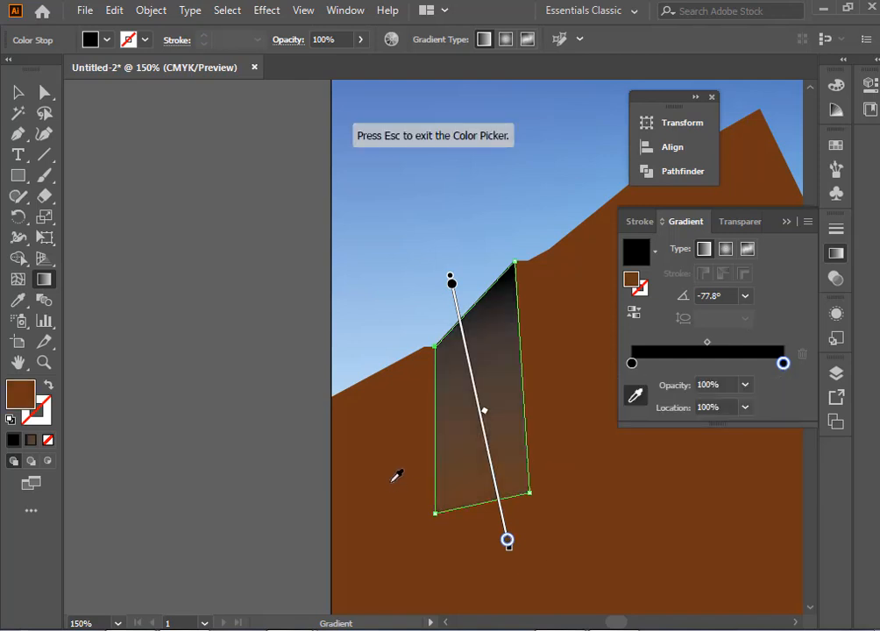
- Set the gradient's starting stop to a light grey, removing any extra stop beside it
click(633, 364)
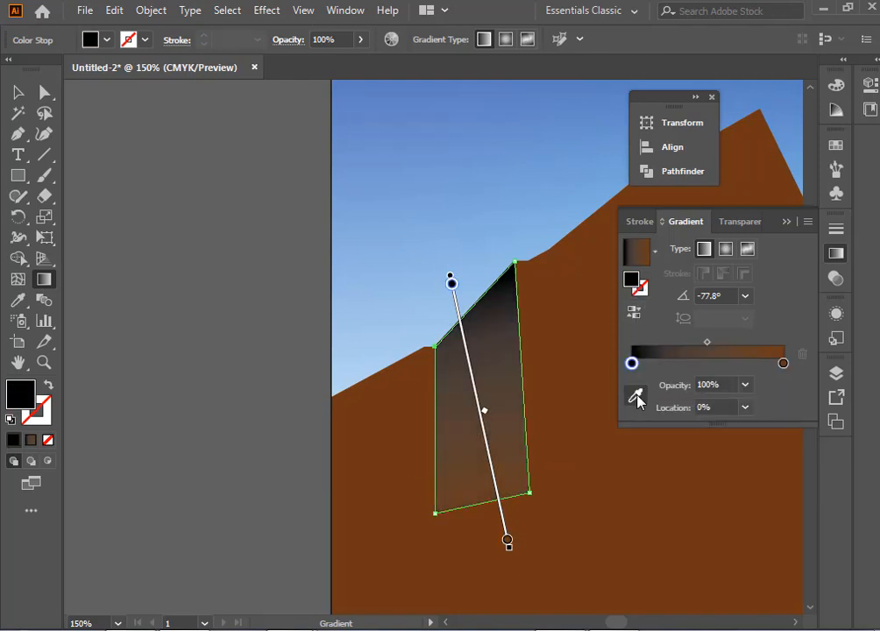
mouse_move(636, 366)
mouse_down()
mouse_move(663, 360)
mouse_move(632, 363)
mouse_up()
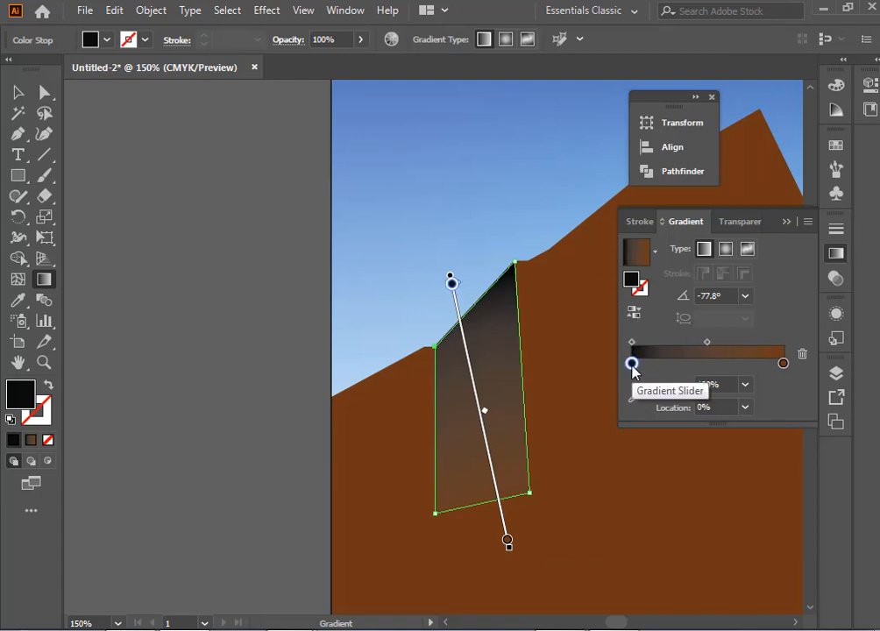
key(Delete)
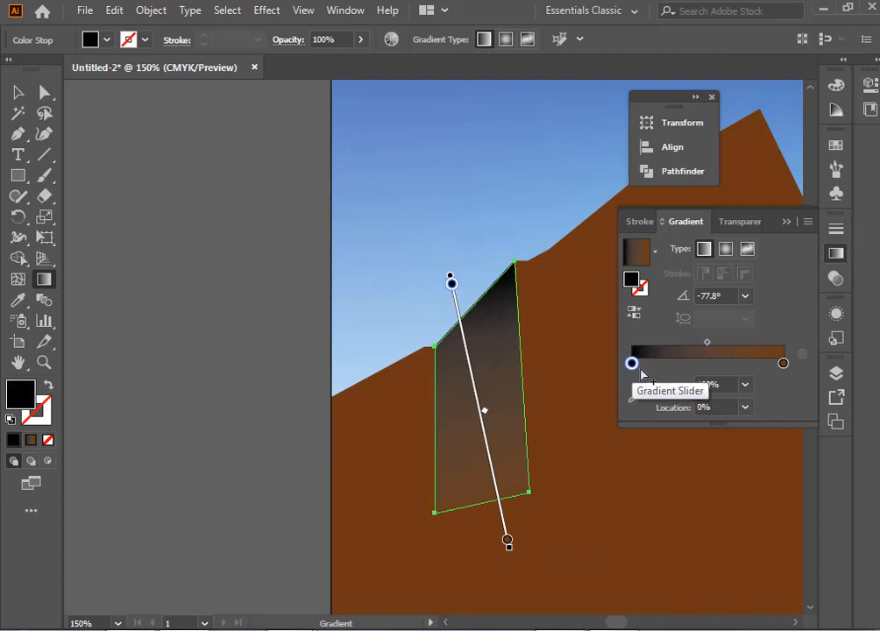
double_click(634, 281)
click(484, 313)
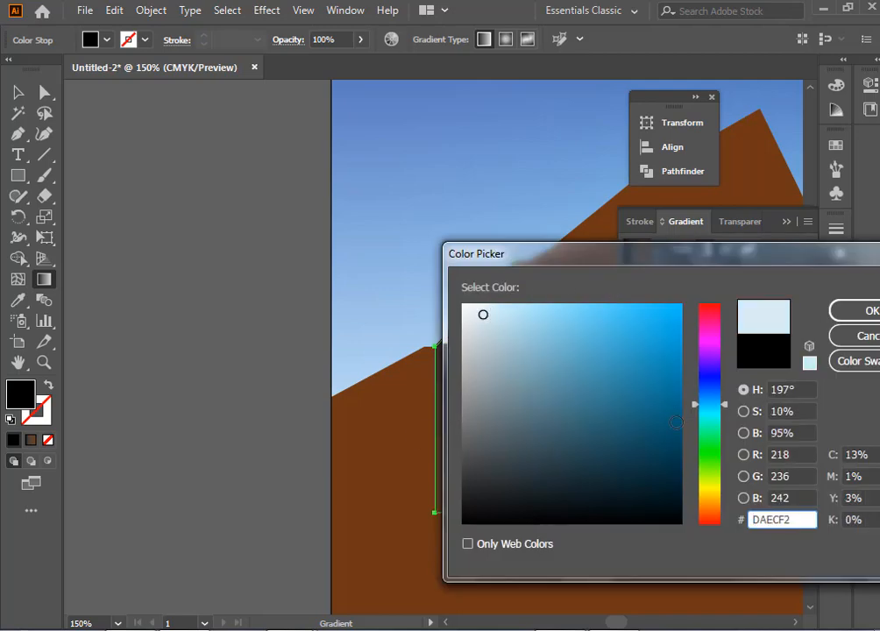
click(709, 501)
click(531, 316)
click(876, 307)
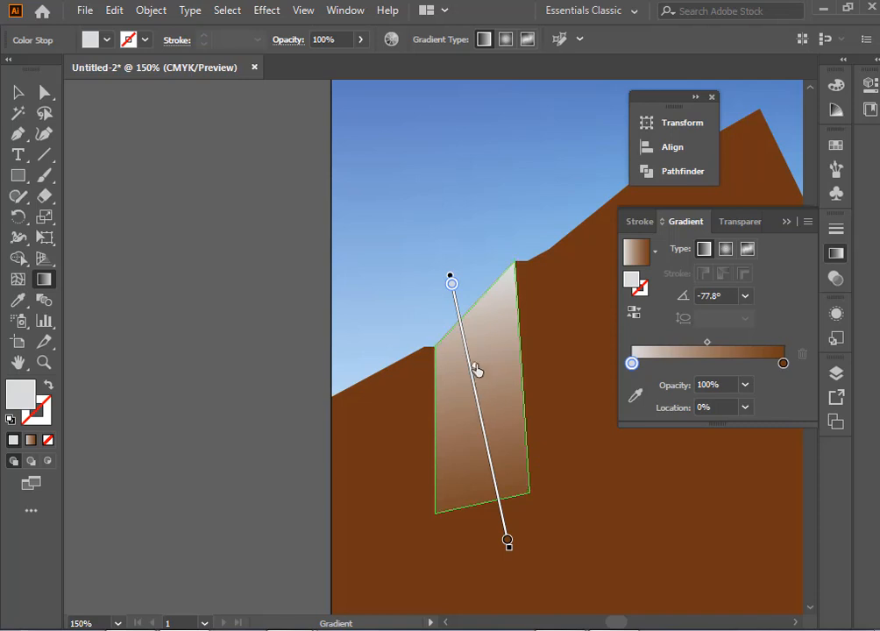
- Shift the gradient midpoint toward the light end so the highlight fades quickly into brown, and deselect the facet
drag(476, 369, 459, 329)
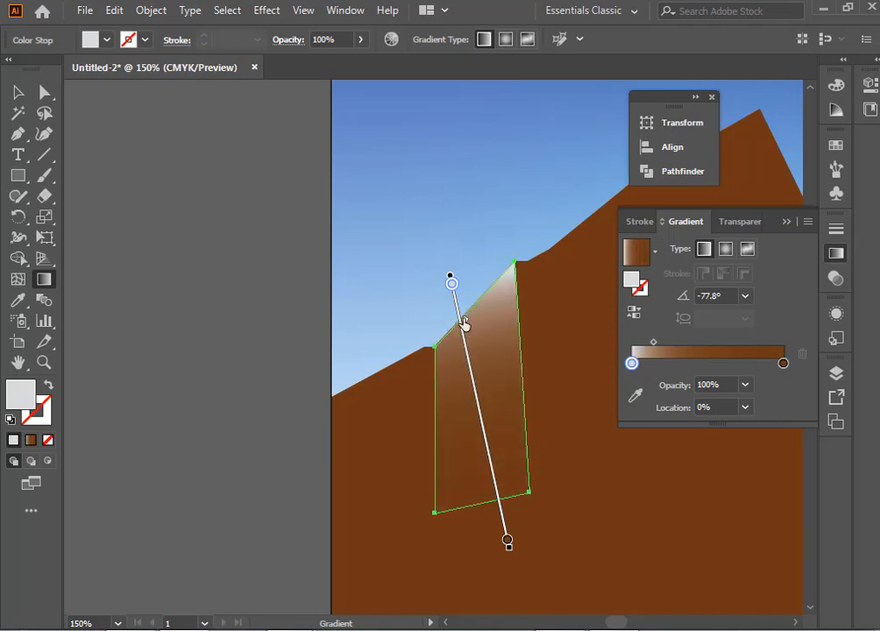
click(17, 91)
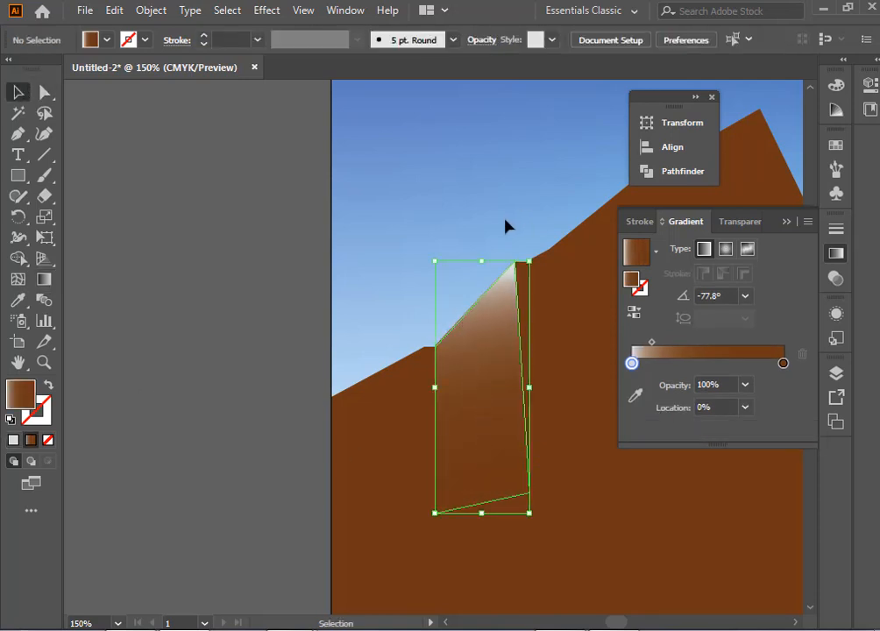
click(504, 227)
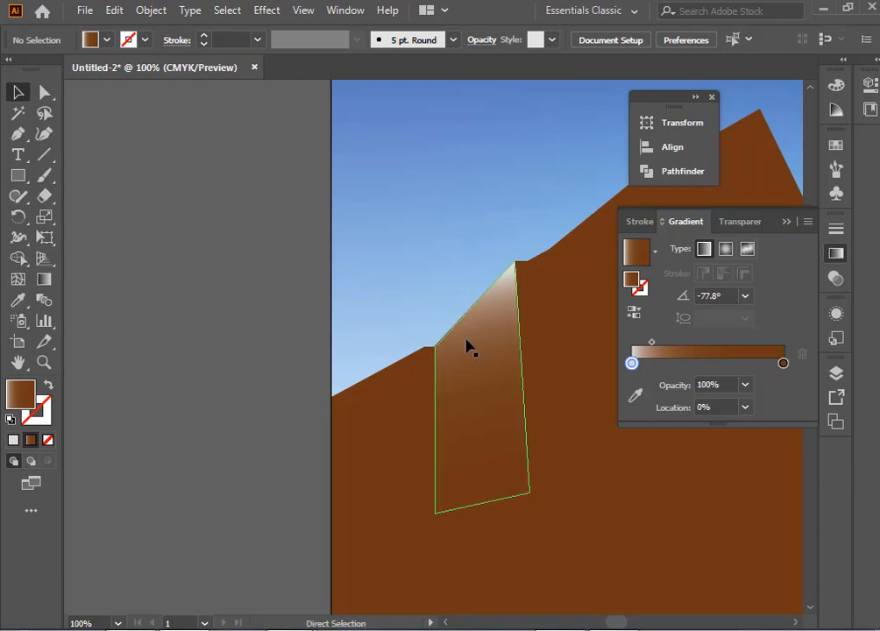
- Draw a closed, jagged highlight facet with the Pen tool in the mountain's lower middle, using the same grey-to-brown gradient, and deselect it
scroll(467, 346, down, 2)
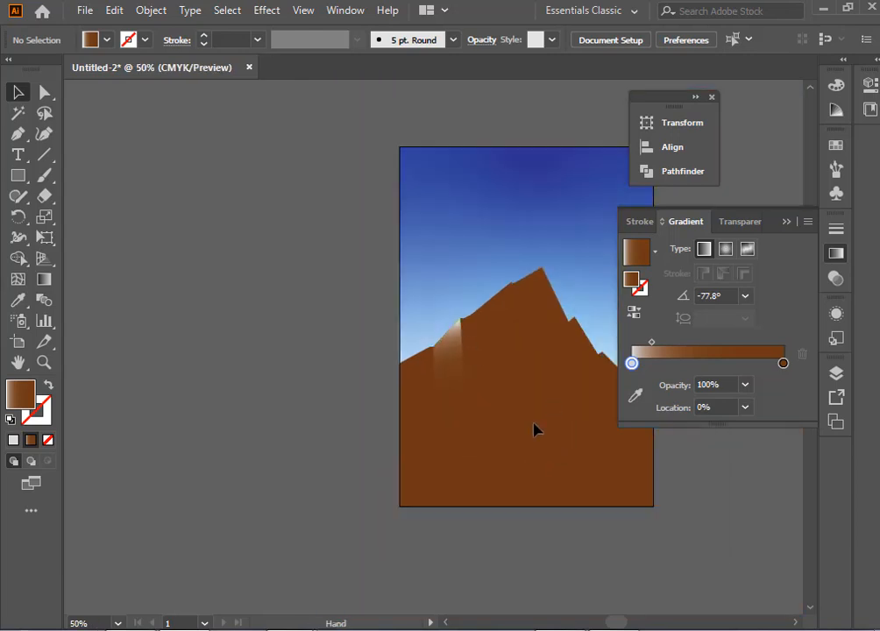
drag(534, 430, 408, 371)
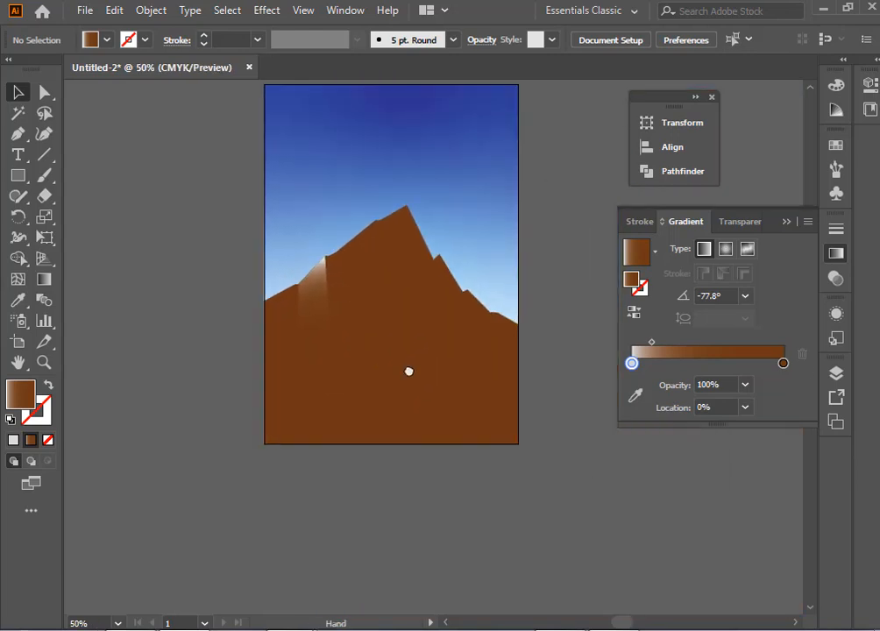
click(17, 133)
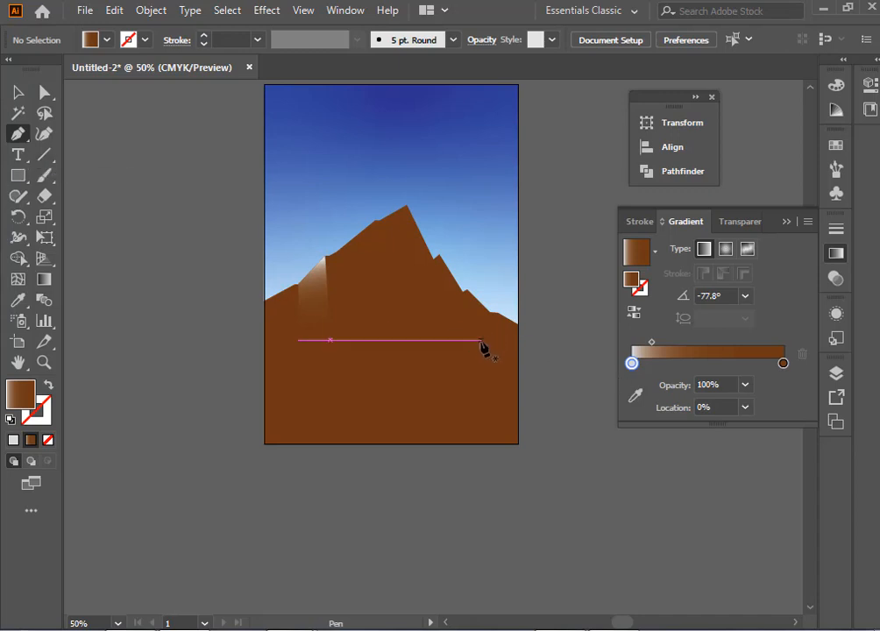
drag(460, 360, 390, 324)
click(391, 332)
click(421, 379)
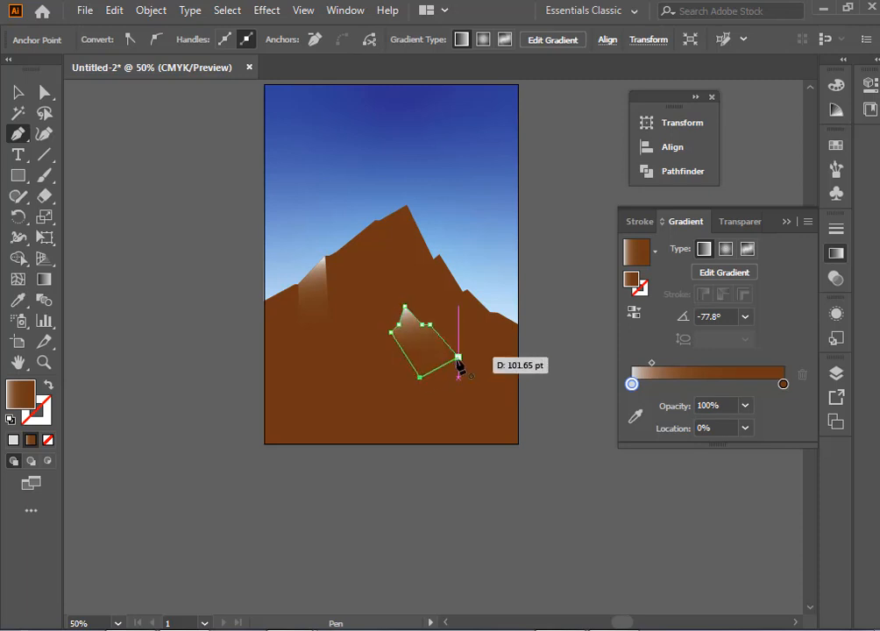
click(458, 358)
key(ctrl+shift+a)
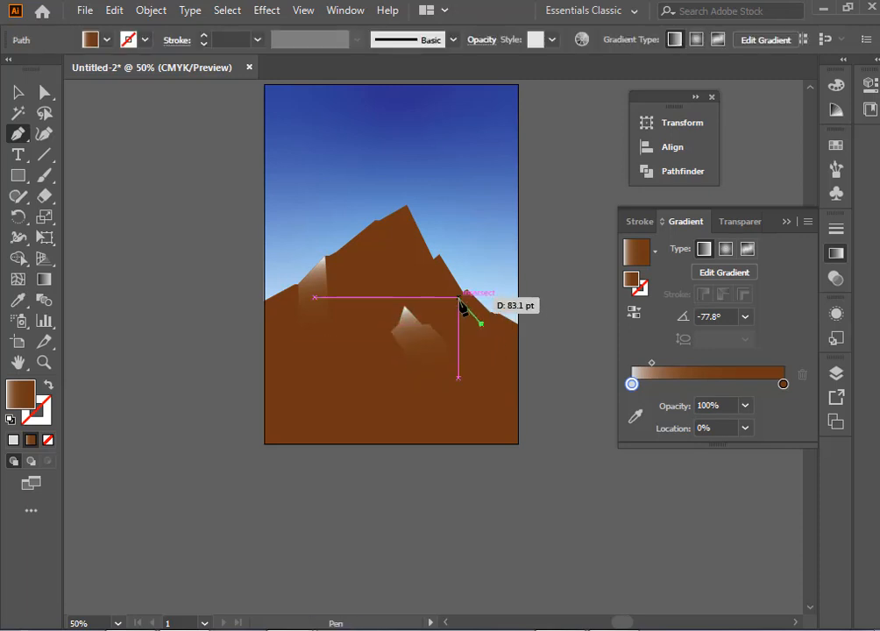
- Draw a closed, jagged highlight facet just inside the mountain's right slope with the same gradient, and deselect it
click(457, 302)
click(436, 281)
click(449, 319)
click(489, 348)
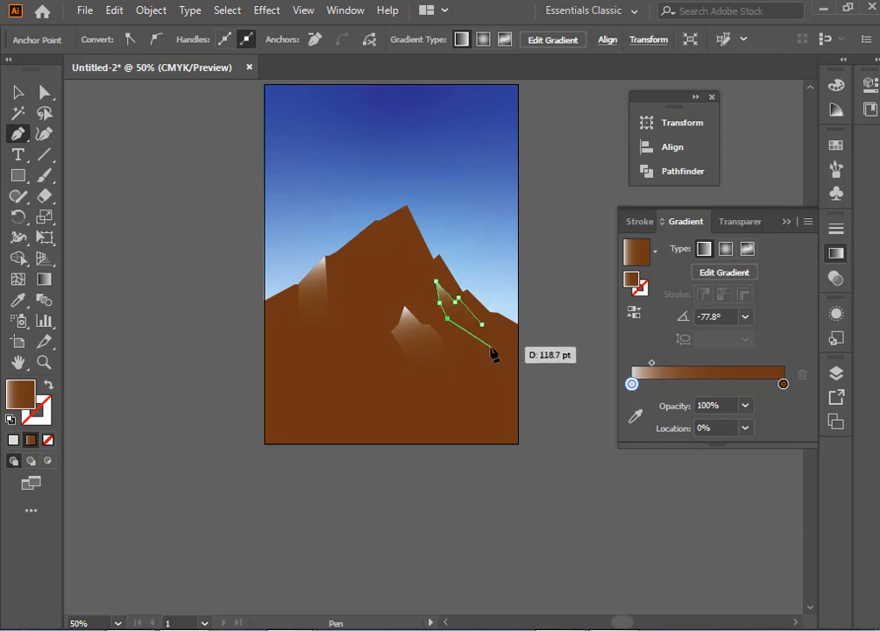
click(482, 325)
key(ctrl+shift+a)
- Draw a closed, jagged highlight facet in the mountain's upper middle with the Pen tool and the same grey-to-brown gradient, and deselect it
click(364, 260)
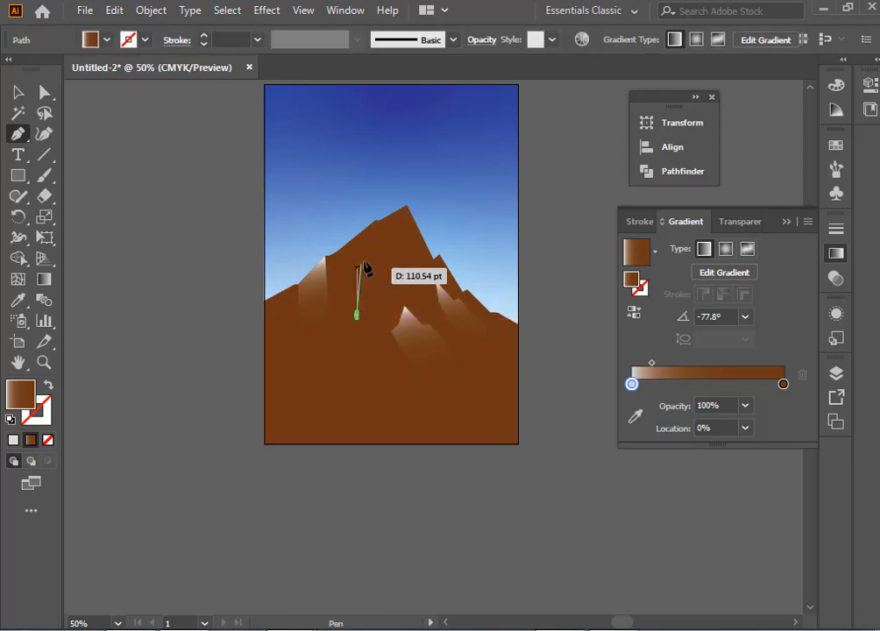
click(375, 274)
click(391, 268)
click(379, 324)
click(374, 335)
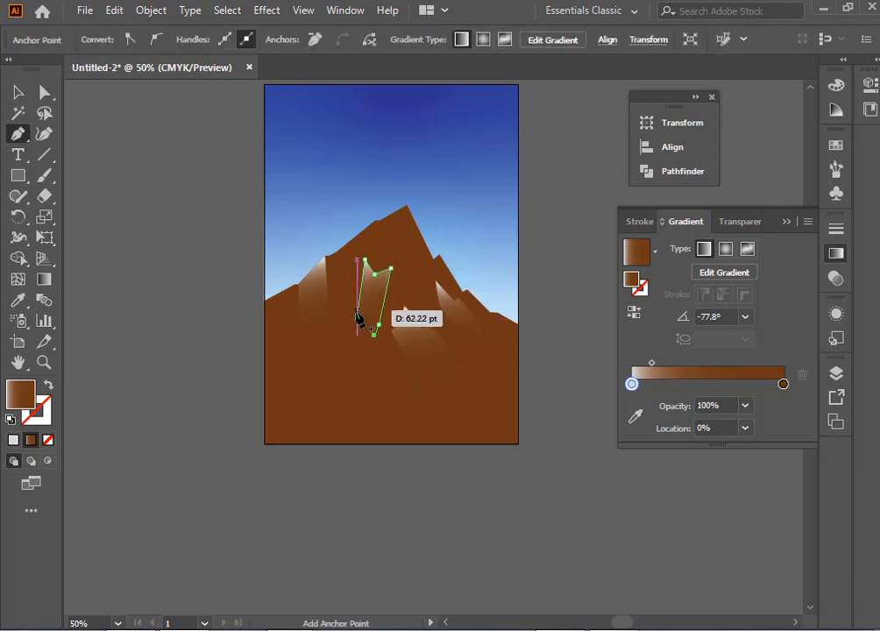
click(357, 314)
click(364, 260)
key(v)
key(ctrl+shift+a)
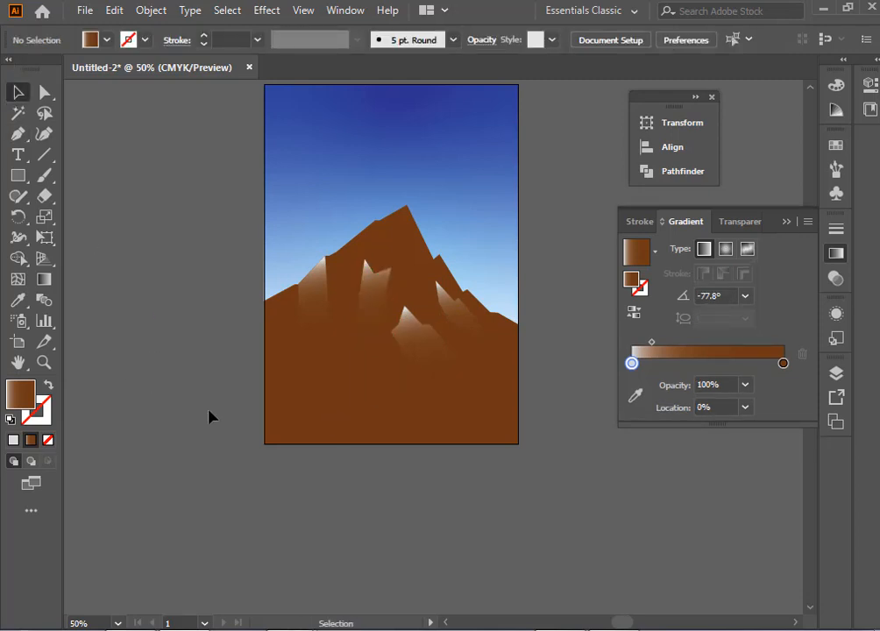
- Draw a closed, two-peaked highlight facet on the mountain's lower left with the Pen tool, using the same grey-to-brown gradient
click(18, 133)
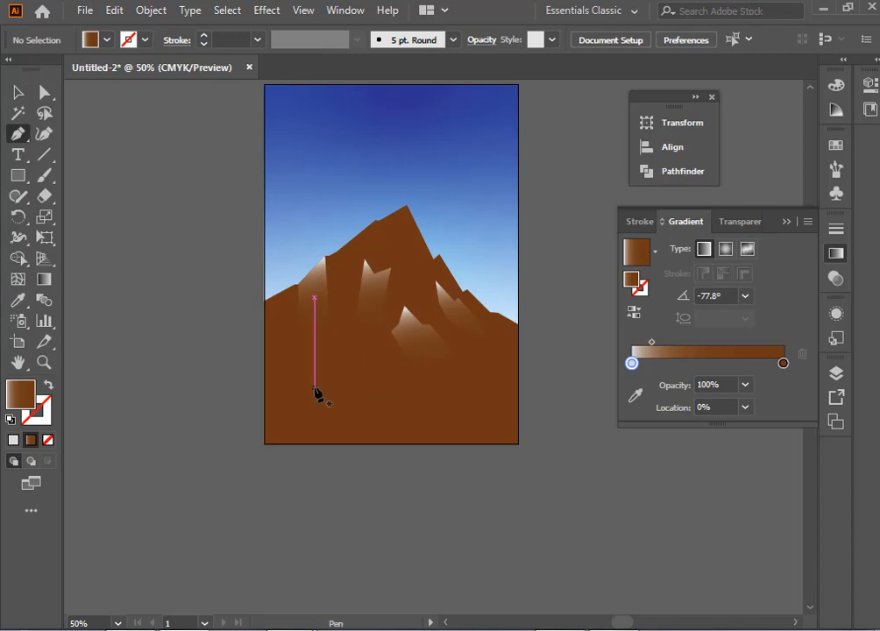
click(315, 386)
click(330, 329)
click(337, 346)
click(348, 336)
click(342, 385)
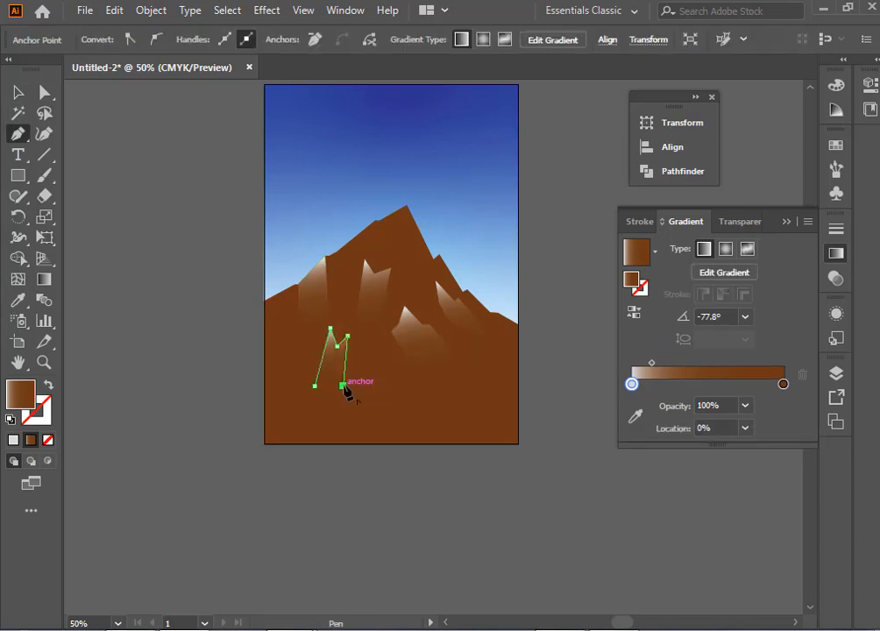
click(314, 386)
- Draw a narrow highlight facet just below the mountain's summit with the same gradient, and deselect it
click(417, 239)
click(400, 214)
drag(412, 254, 417, 249)
click(18, 91)
click(178, 381)
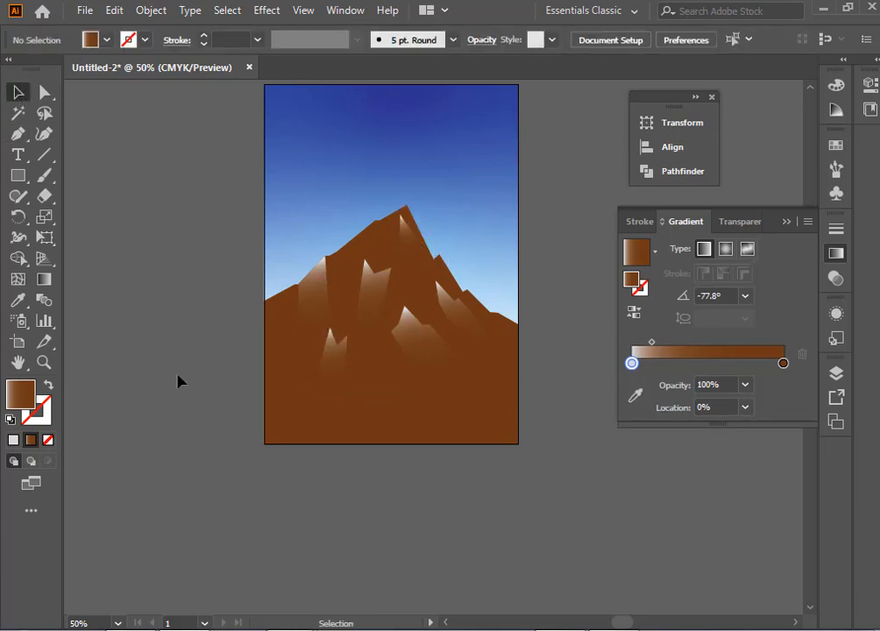
key(ctrl+minus)
key(ctrl+minus)
key(ctrl+minus)
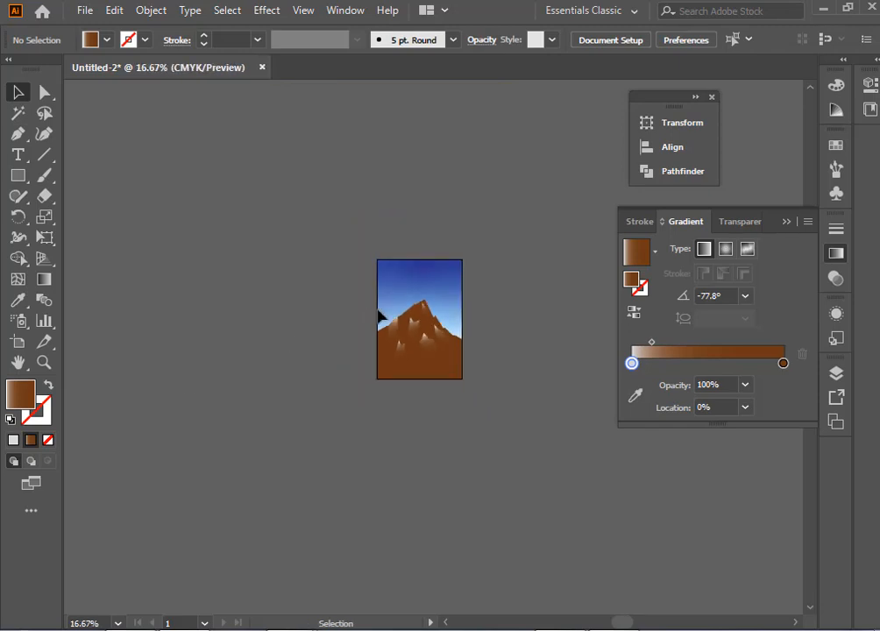
key(ctrl+plus)
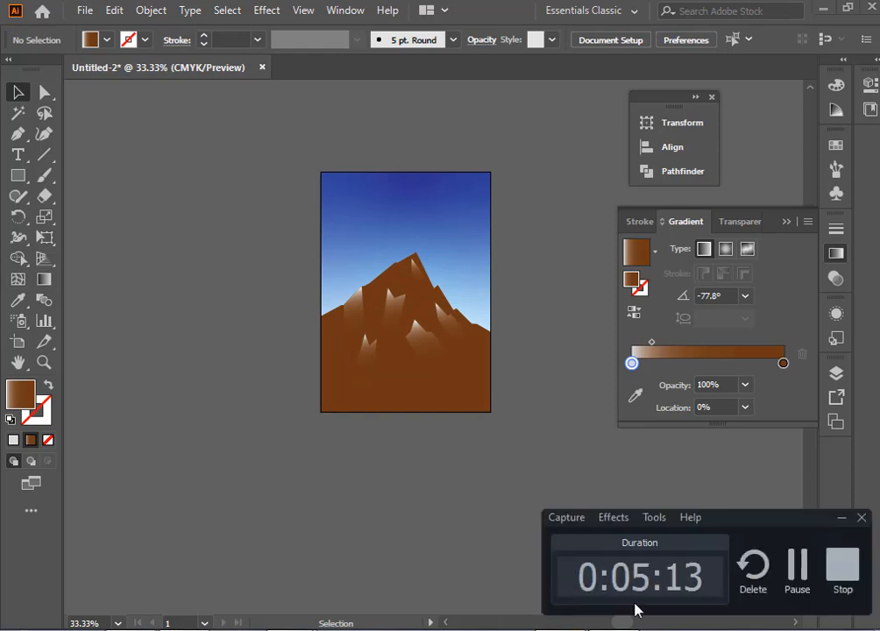
click(795, 570)
- Soften the lower-middle facet's highlight by stretching its gradient from above the facet to below it, at about -78°
click(426, 338)
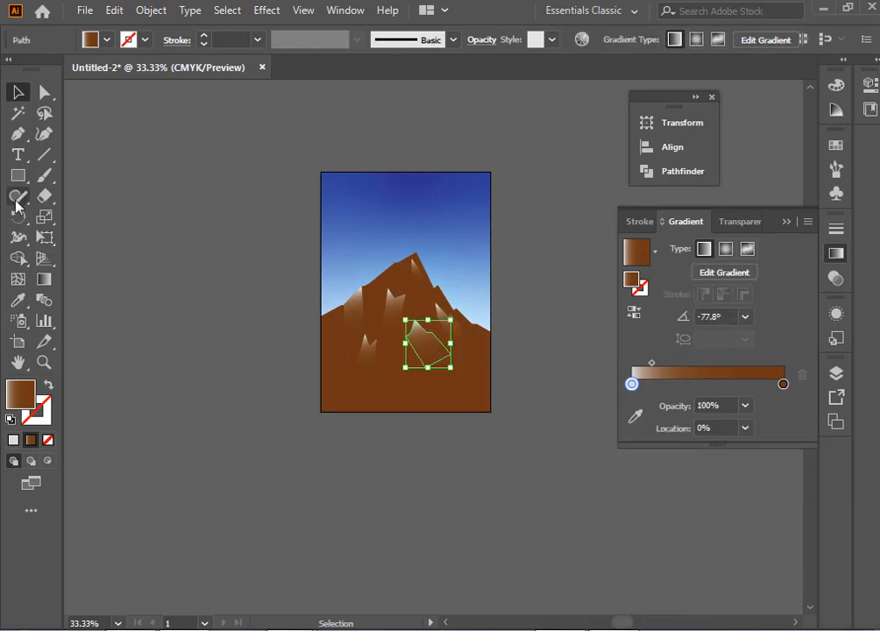
click(18, 300)
click(39, 282)
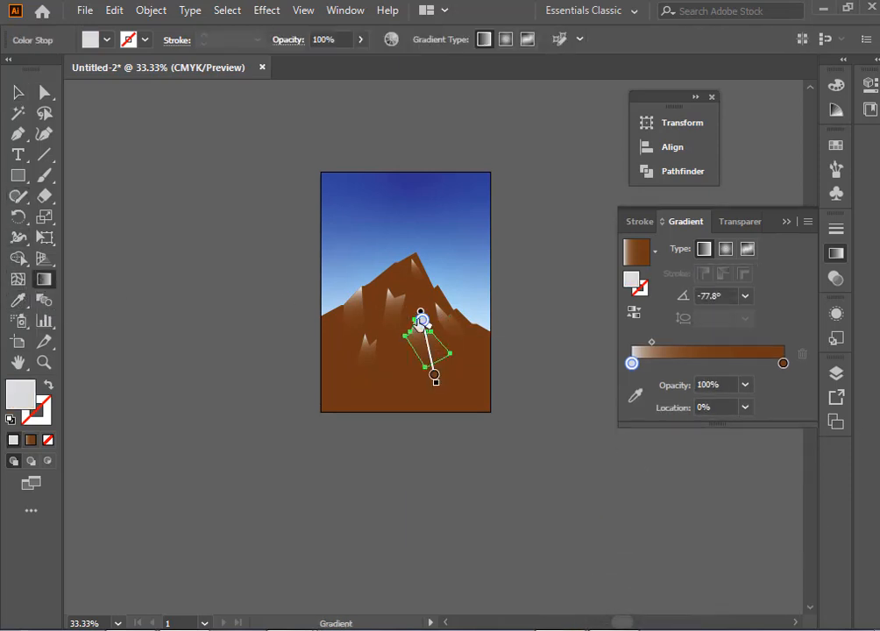
drag(409, 300, 446, 389)
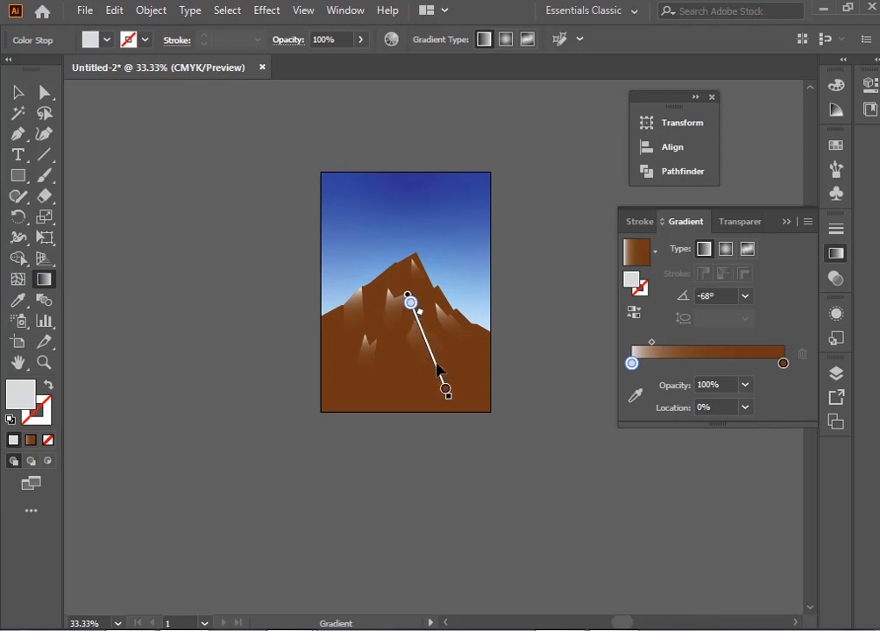
mouse_move(390, 283)
mouse_down()
mouse_move(390, 342)
mouse_move(444, 374)
mouse_up()
drag(416, 291, 431, 369)
click(18, 91)
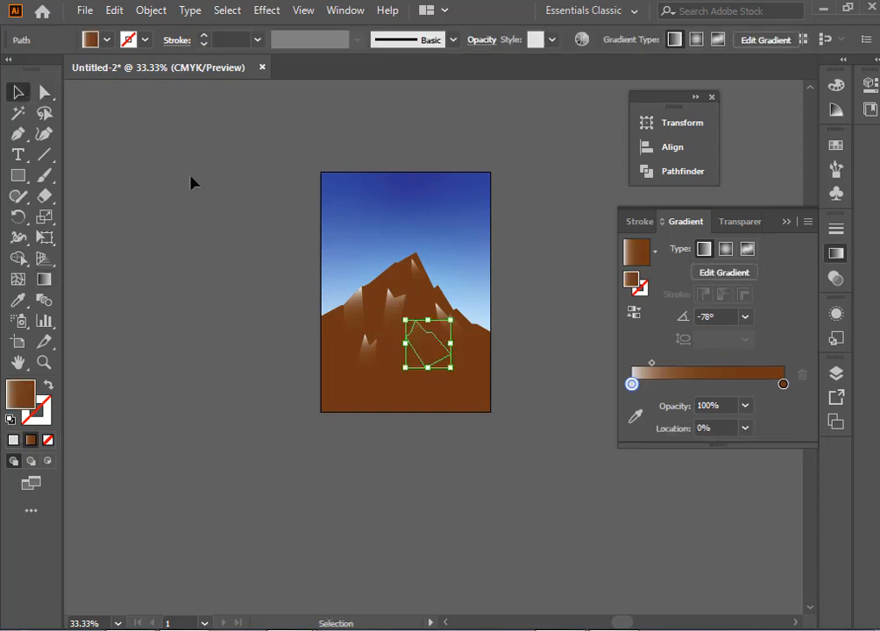
- Stretch the upper-middle facet's gradient nearly vertically beyond both ends of the shape, at about -90.5°, and deselect it
click(399, 304)
click(44, 279)
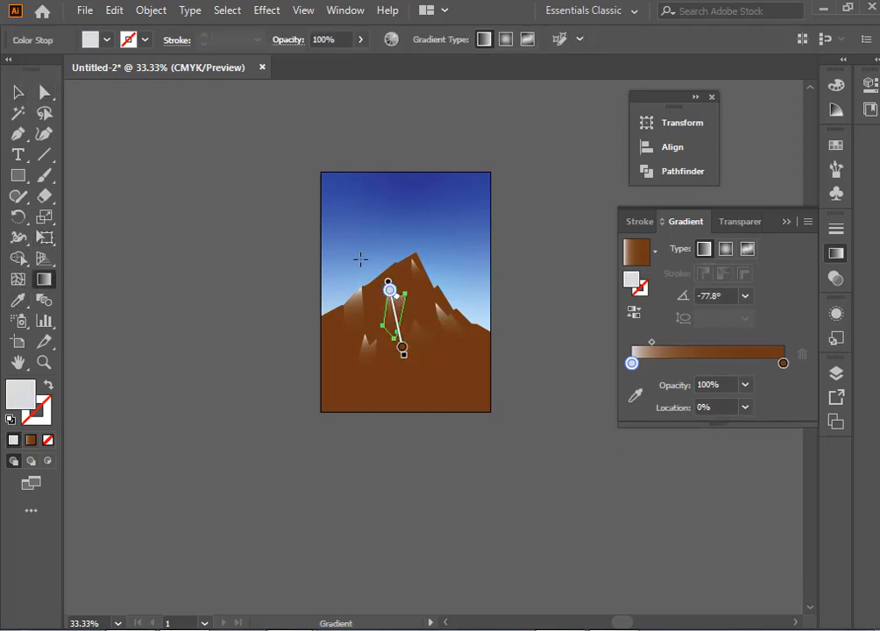
drag(396, 269, 396, 366)
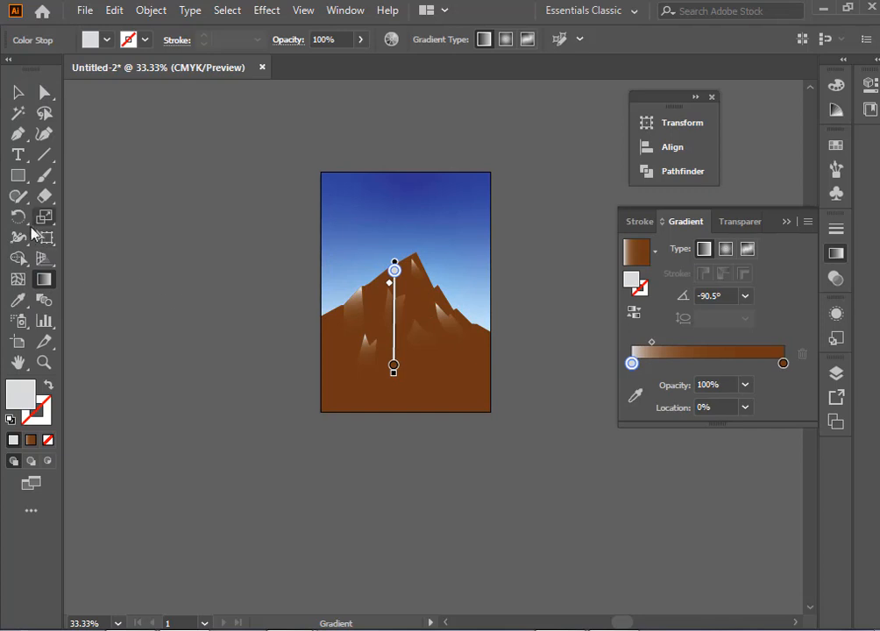
key(i)
click(17, 91)
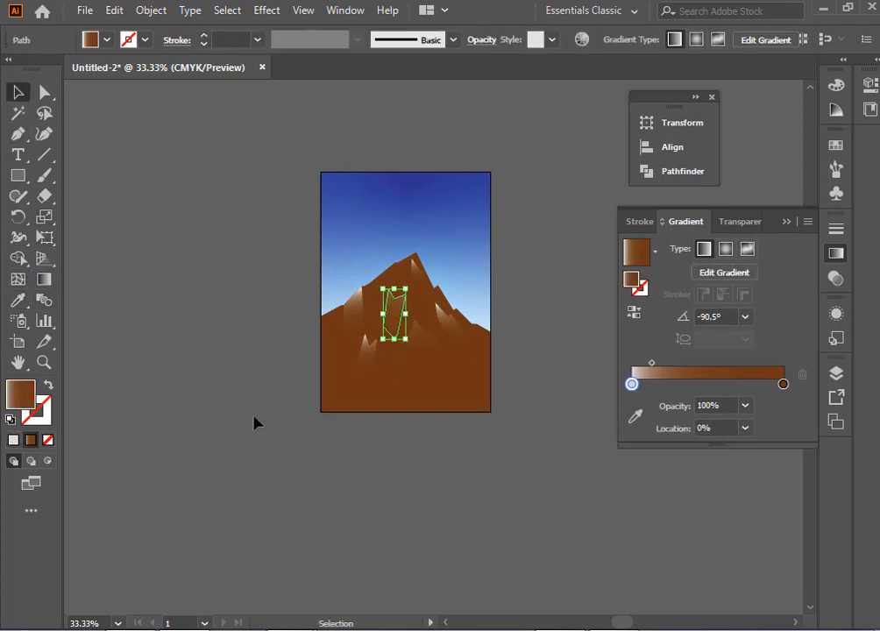
click(253, 418)
- Stretch the lower-left facet's gradient well beyond its top and bottom, at about -83.4°
click(368, 356)
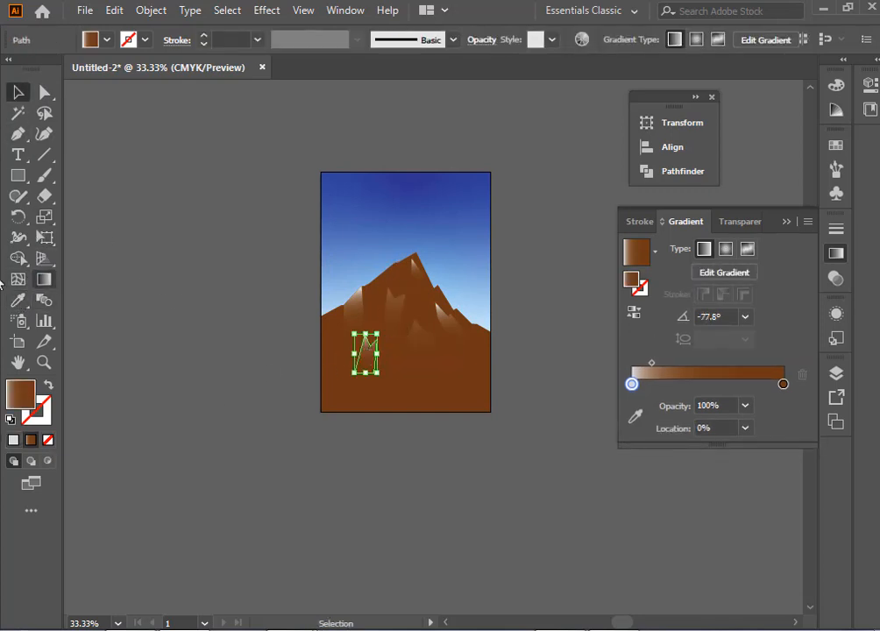
click(44, 279)
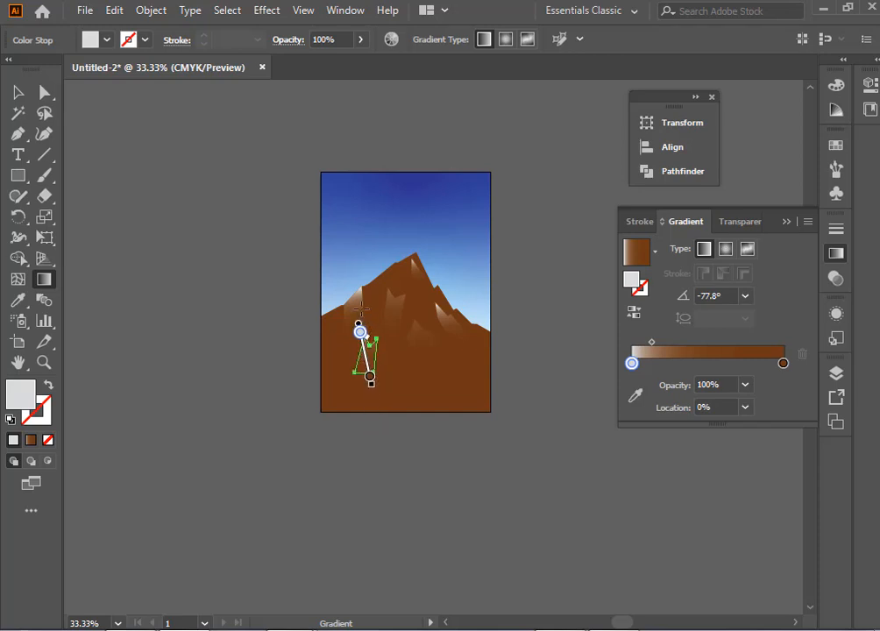
drag(360, 311, 370, 402)
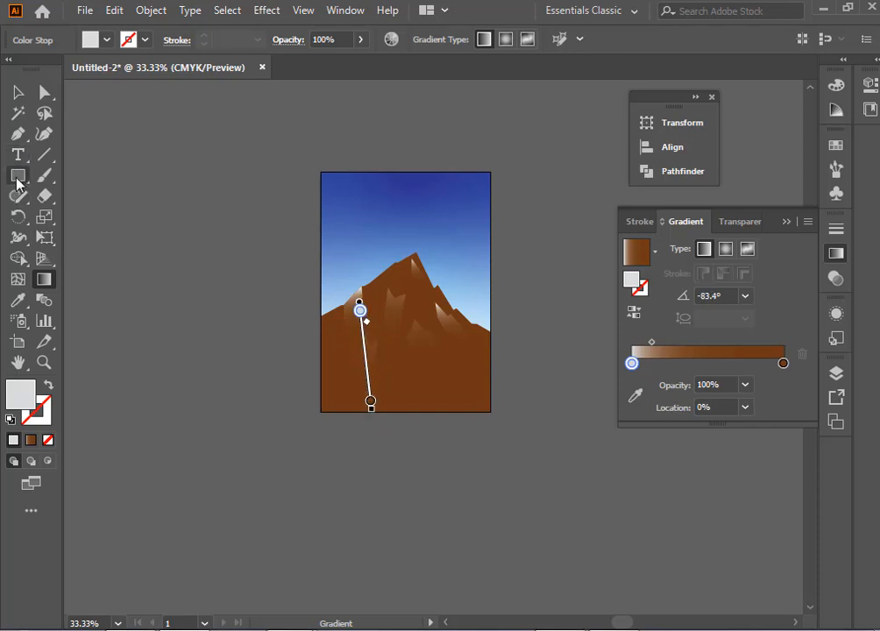
click(18, 91)
- Extend the right-slope facet's gradient at about -69.6° with an extra brown stop at 57.2%, and deselect it
click(451, 327)
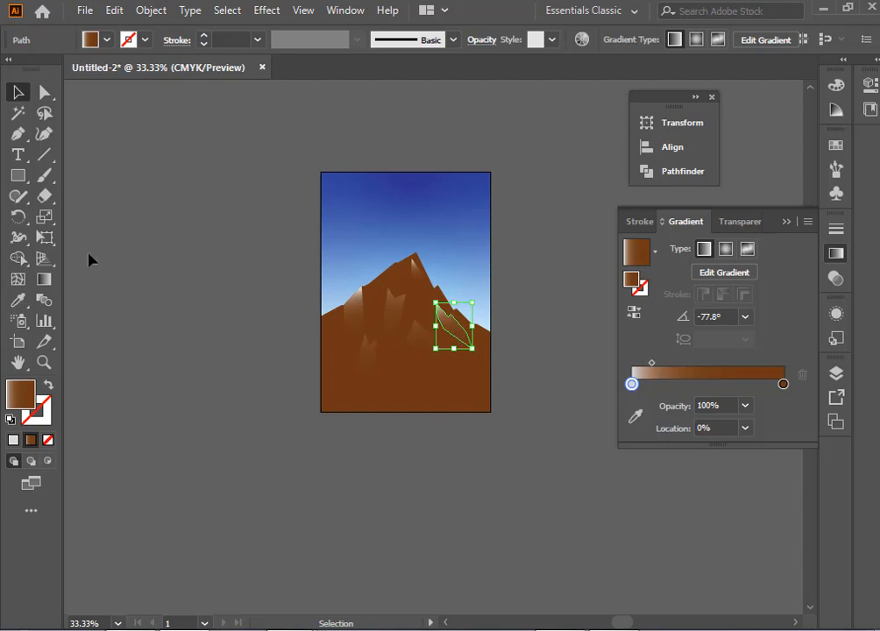
click(44, 279)
mouse_move(443, 295)
mouse_down()
mouse_move(432, 282)
mouse_move(463, 340)
mouse_move(470, 377)
mouse_up()
click(439, 293)
mouse_move(439, 293)
mouse_down()
mouse_move(456, 337)
mouse_move(452, 327)
mouse_up()
click(26, 98)
click(284, 212)
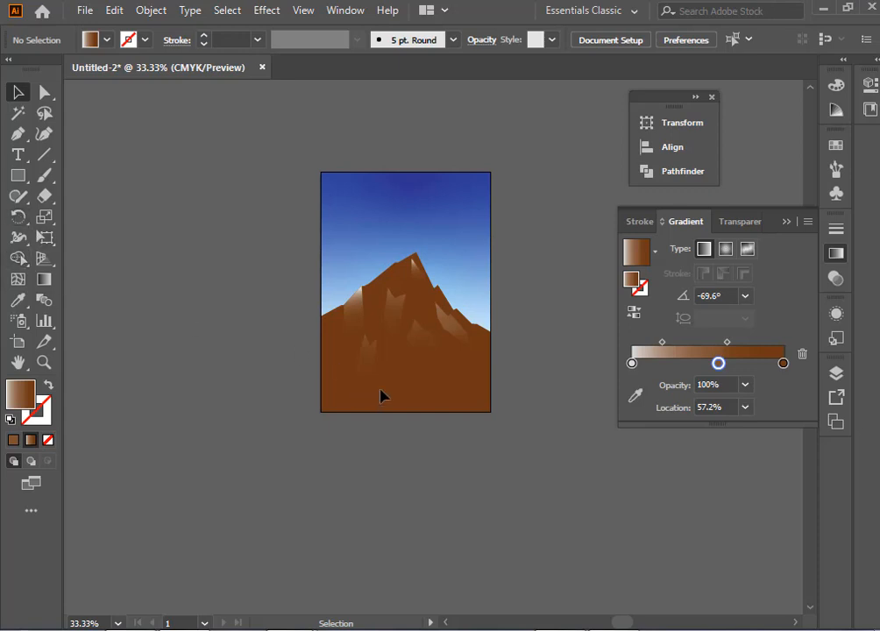
- Unlock Layer 2 and select the mountain shape on it
click(786, 225)
click(835, 374)
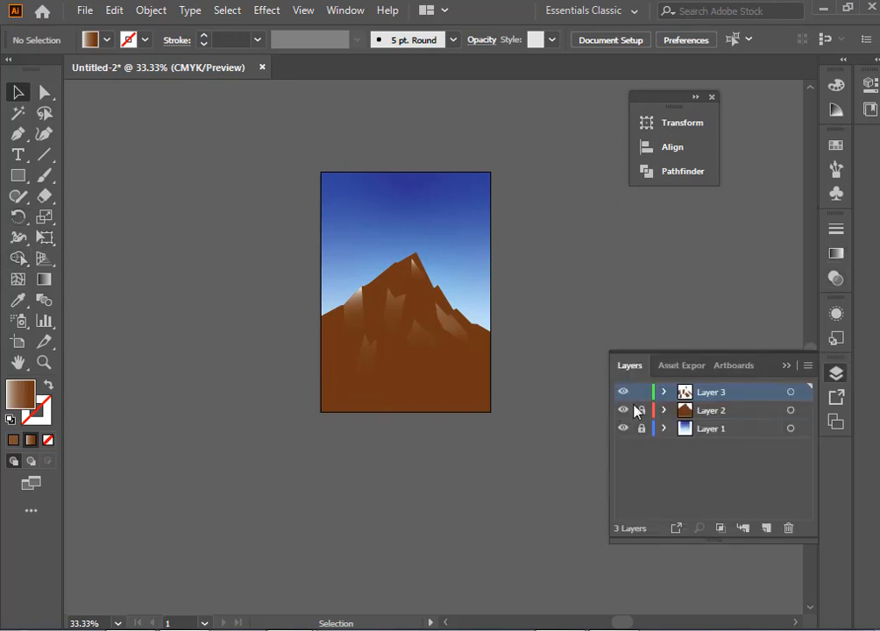
click(320, 382)
- Try the darker brown fill 3F200F on the mountain, restore its original brown, and deselect it
double_click(29, 398)
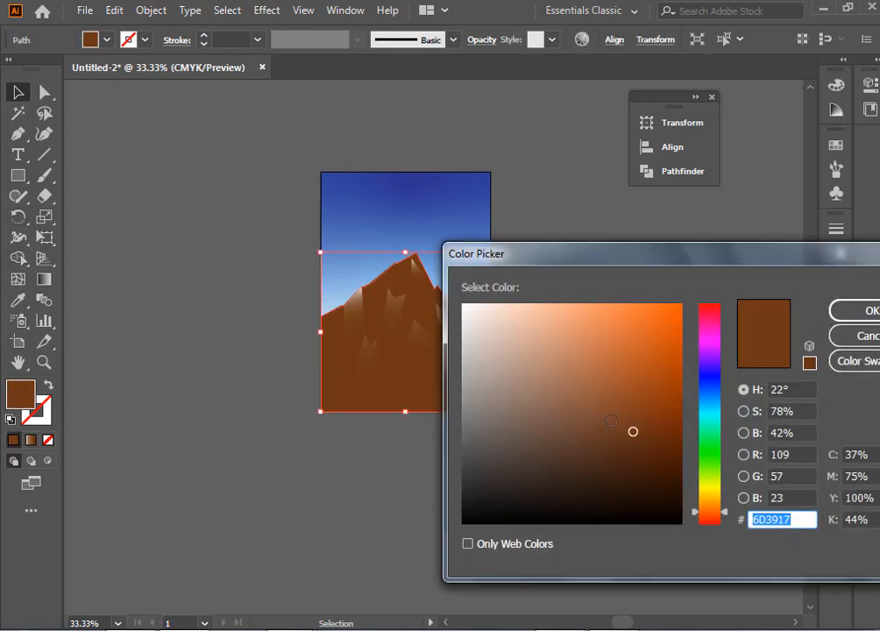
text(3F200F)
click(865, 310)
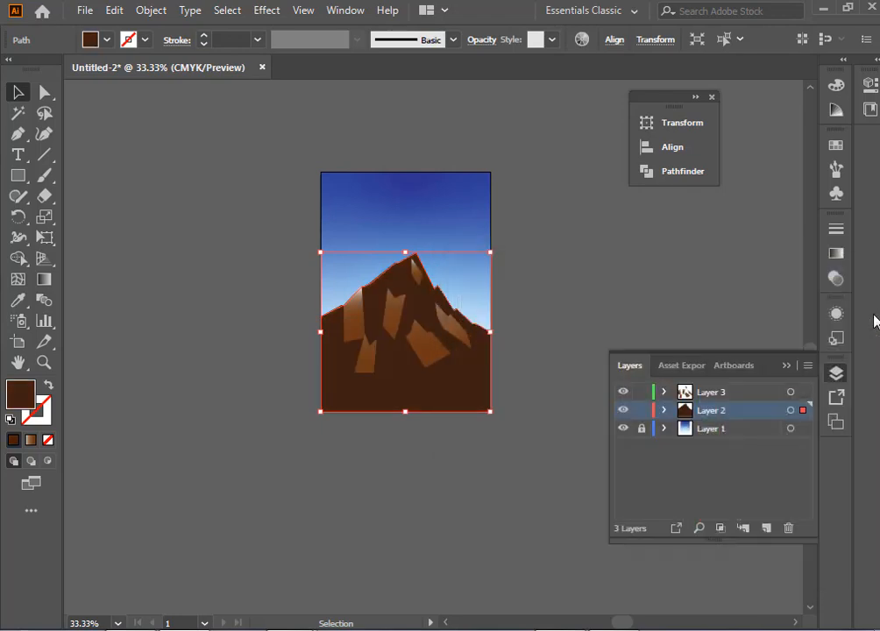
double_click(23, 395)
click(858, 310)
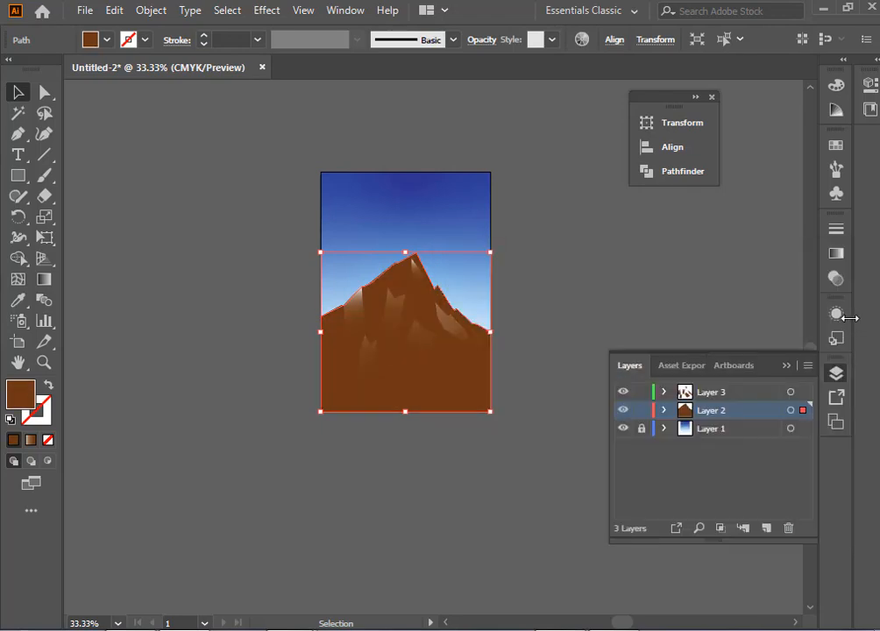
click(255, 330)
- Draw a circle about 481 pt across beside the artboard and swap its fill and stroke so only an outline remains
drag(17, 175, 246, 281)
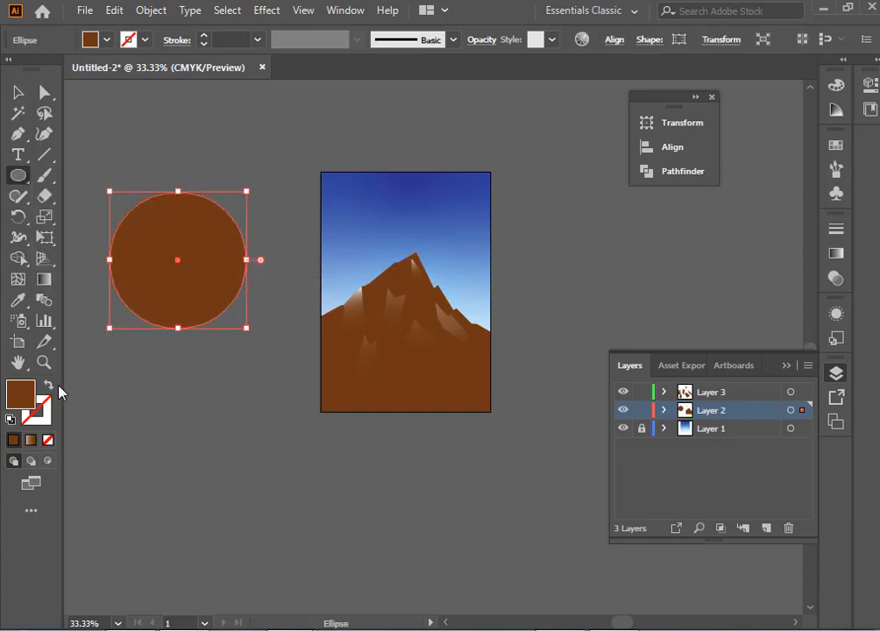
click(49, 383)
click(21, 91)
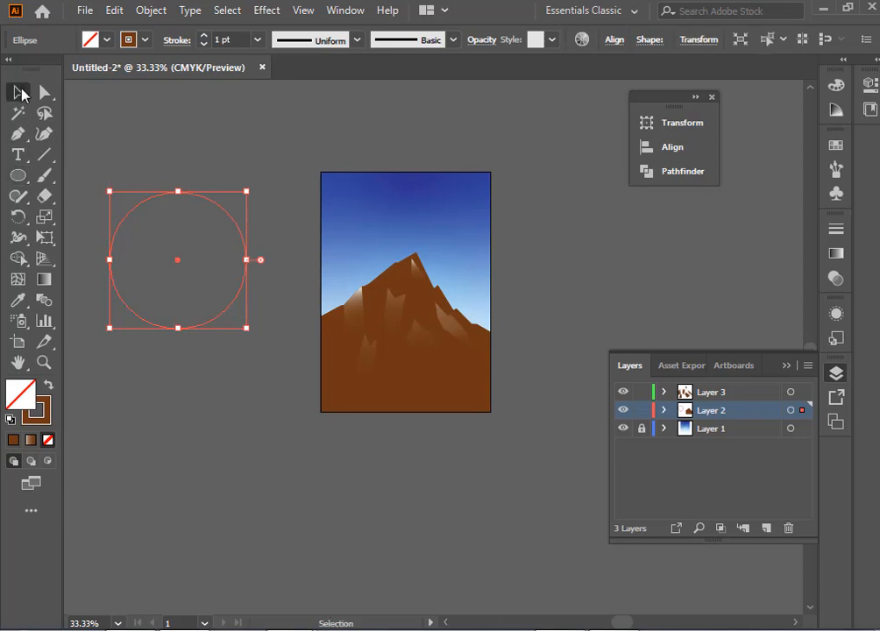
- Duplicate the circle and offset the copy diagonally up and to the right so the two overlap
drag(134, 157, 206, 226)
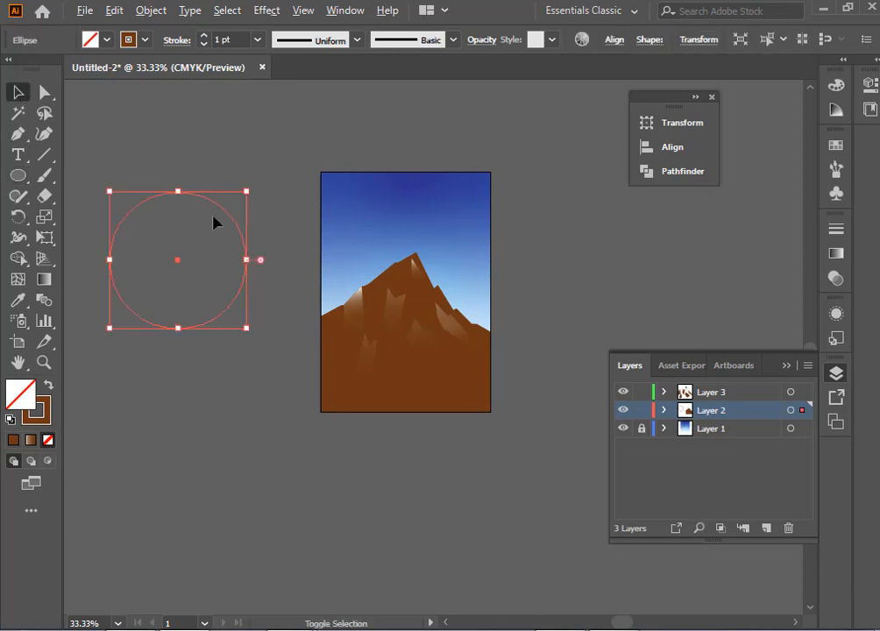
drag(223, 182, 246, 294)
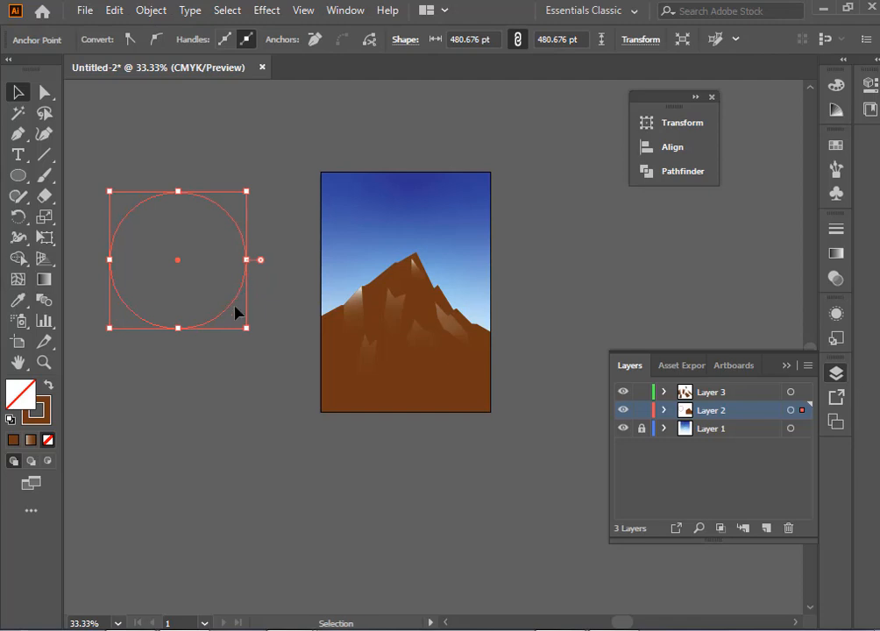
drag(231, 308, 246, 278)
click(123, 221)
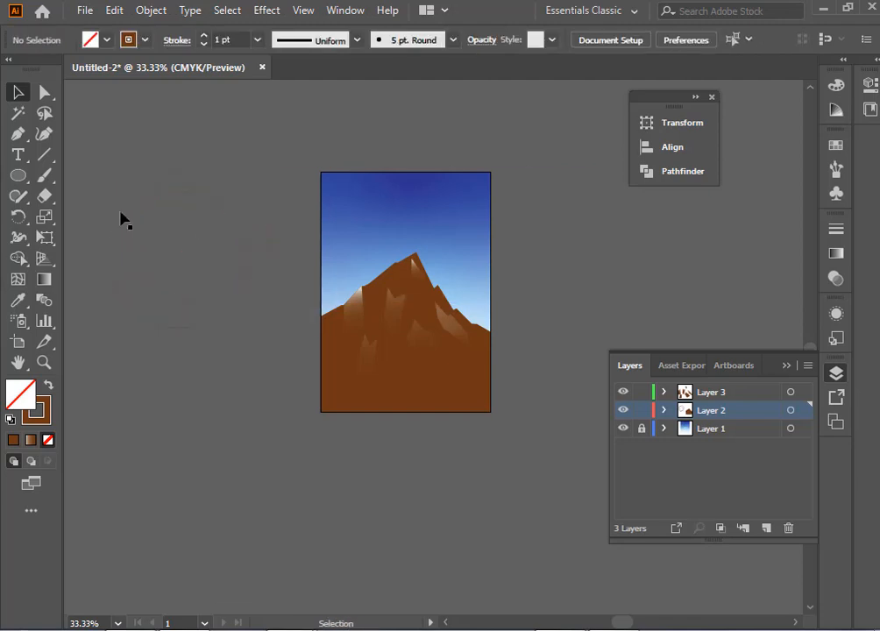
- Select both overlapping circles and subtract the front one with Minus Front to form a crescent
drag(238, 338, 196, 293)
click(145, 170)
drag(216, 343, 215, 343)
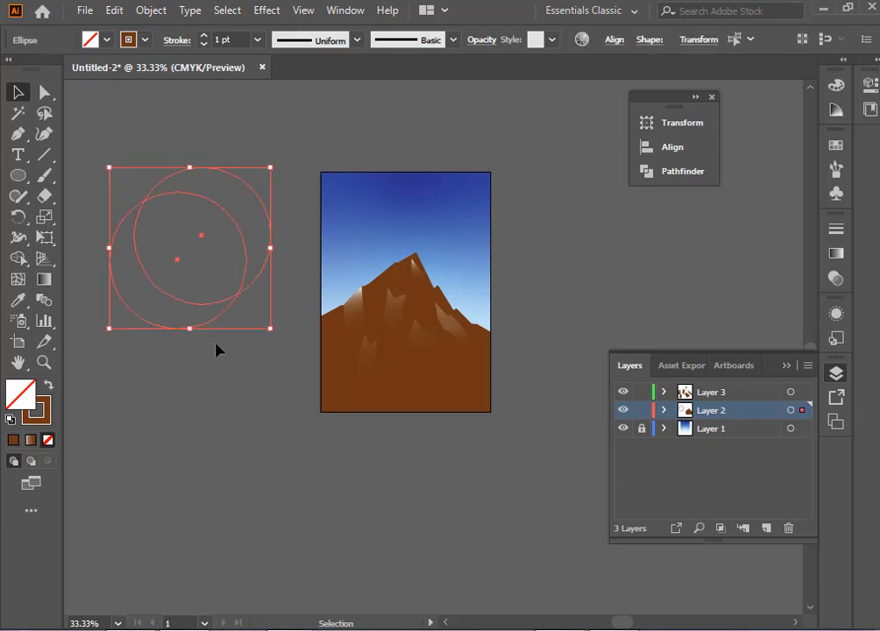
click(689, 173)
click(476, 163)
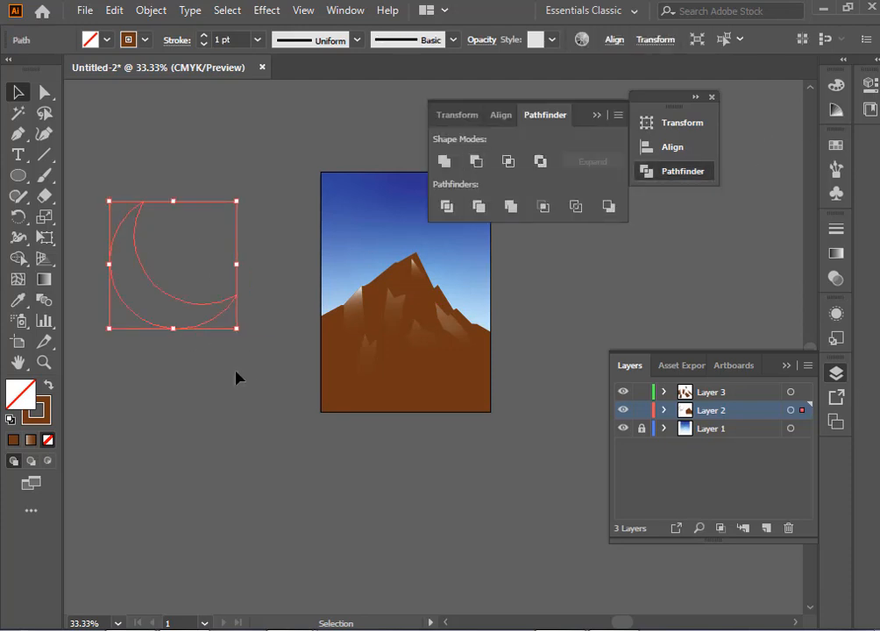
- Swap the crescent's stroke back to a fill and set that fill to white
click(49, 387)
double_click(23, 394)
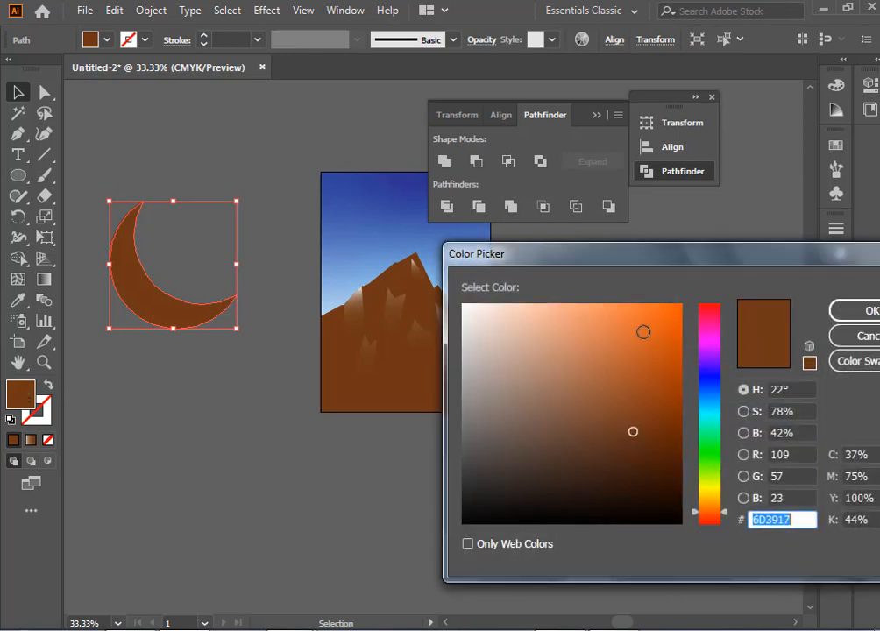
drag(643, 332, 438, 303)
click(845, 310)
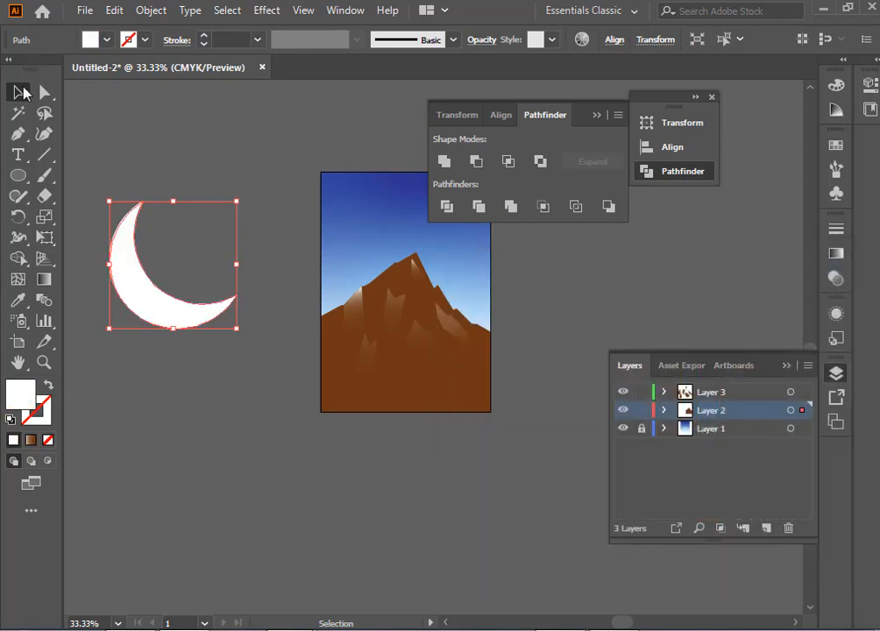
- Move the crescent onto the artboard, scale it down to a small moon in the sky's upper left, and deselect it
click(147, 275)
drag(140, 292, 356, 249)
click(597, 116)
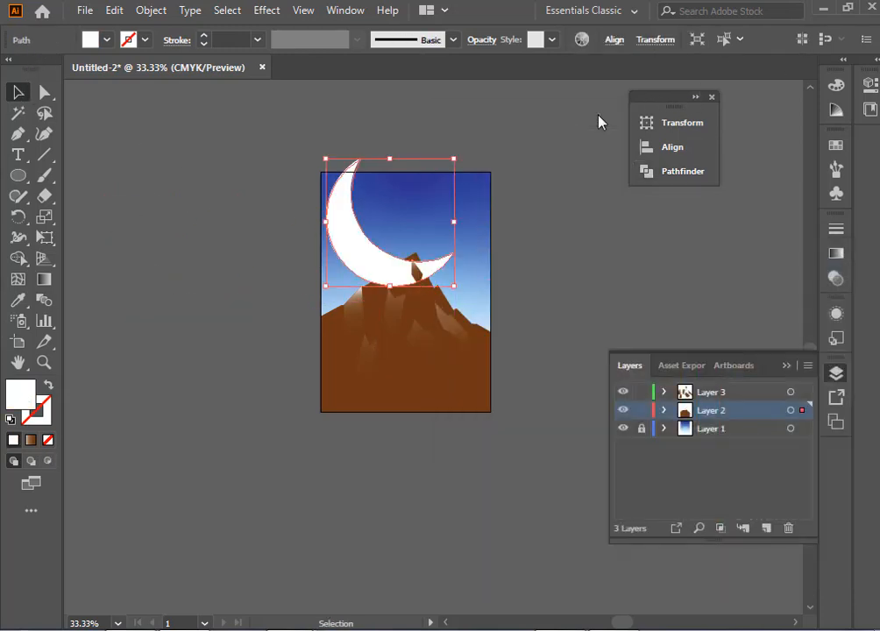
drag(326, 160, 373, 216)
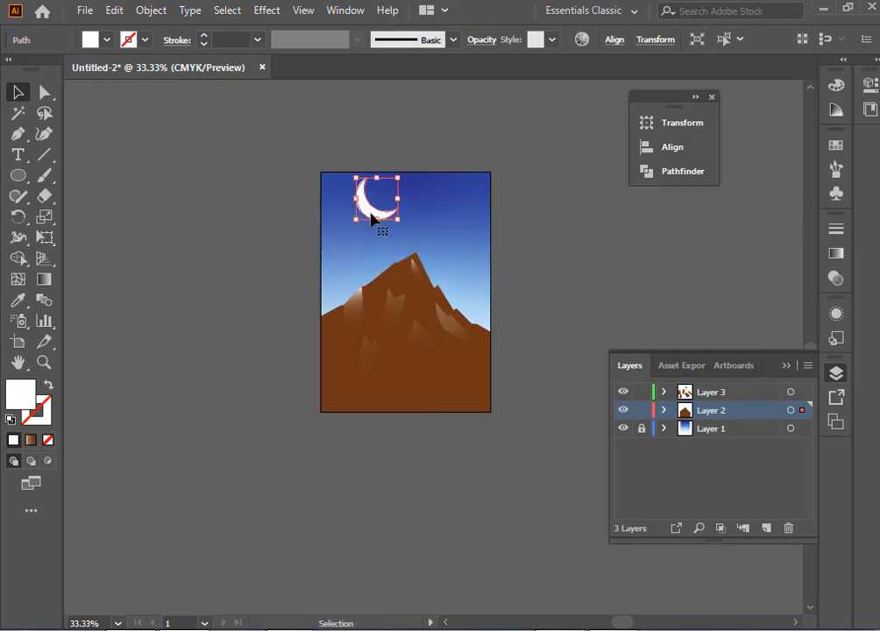
drag(353, 173, 366, 215)
click(291, 239)
click(278, 246)
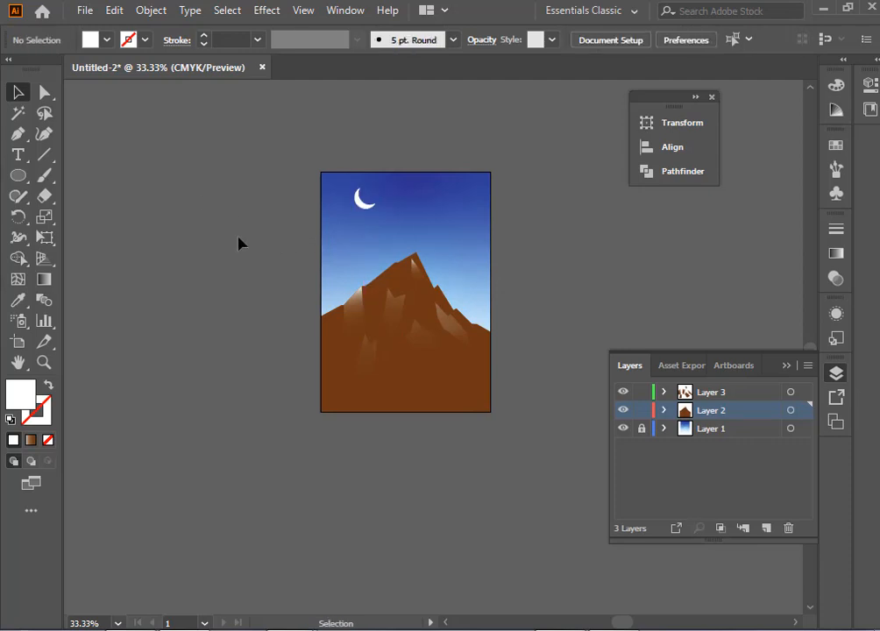
- Redirect the right-slope facet's gradient vertically, from above the slope to below the facet, and deselect it
click(453, 333)
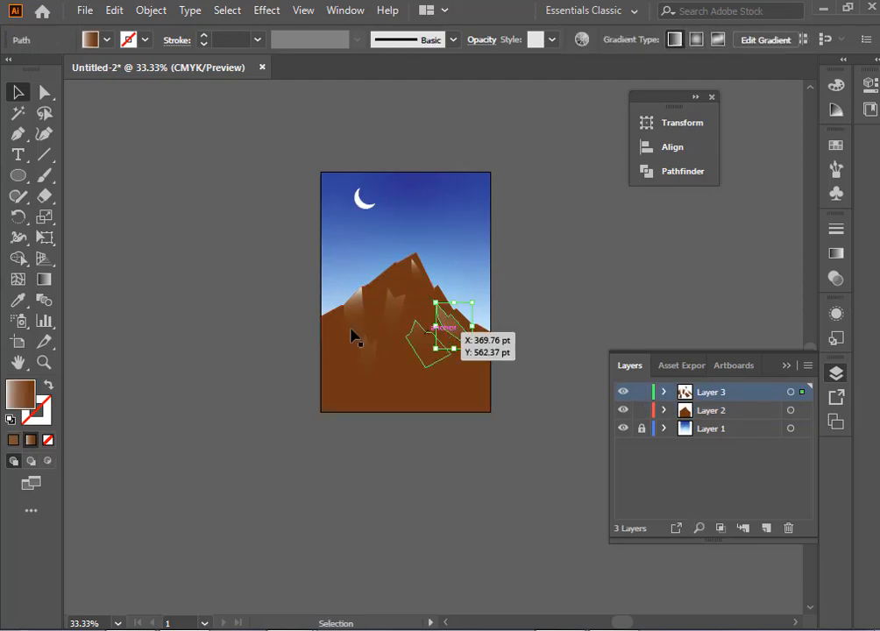
click(43, 279)
drag(454, 259, 454, 361)
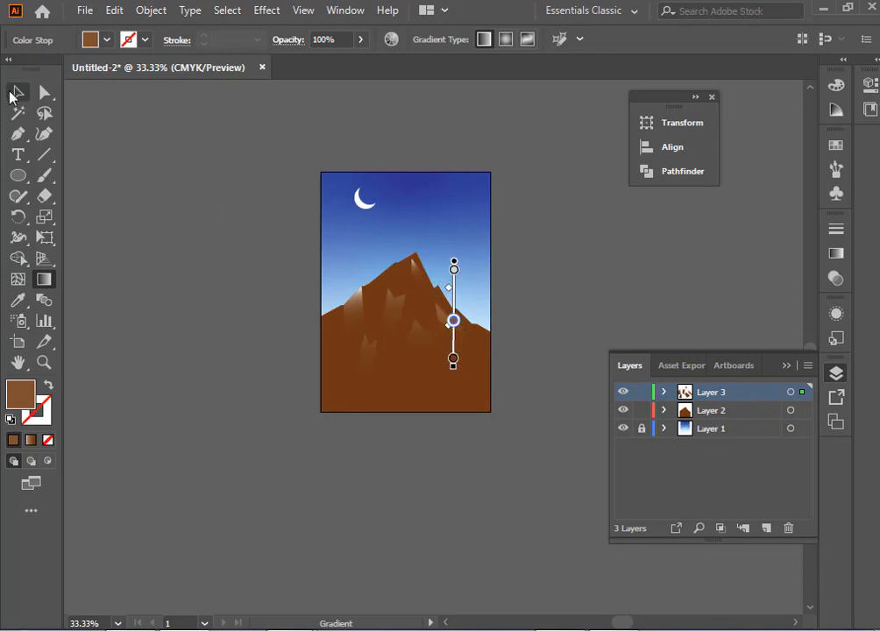
click(17, 92)
click(156, 241)
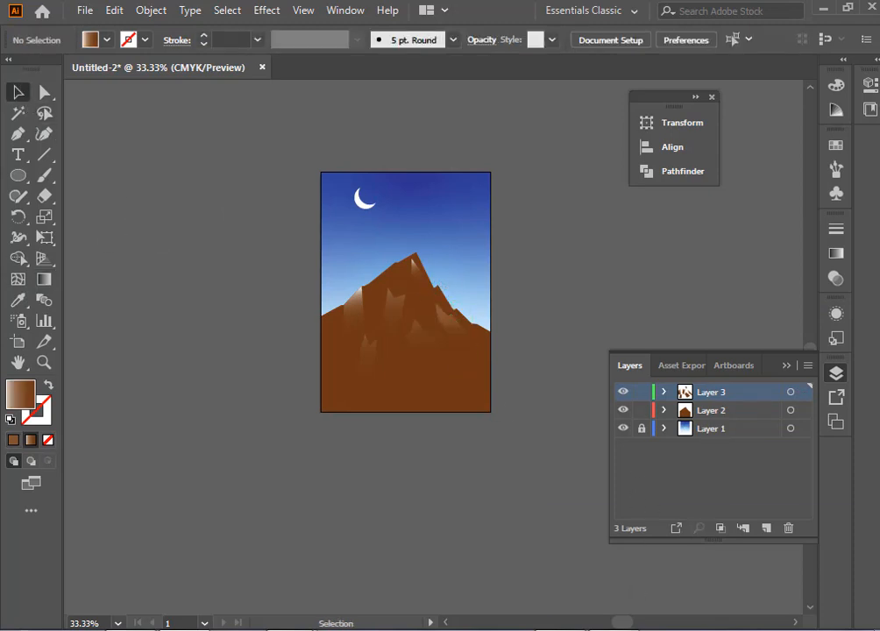